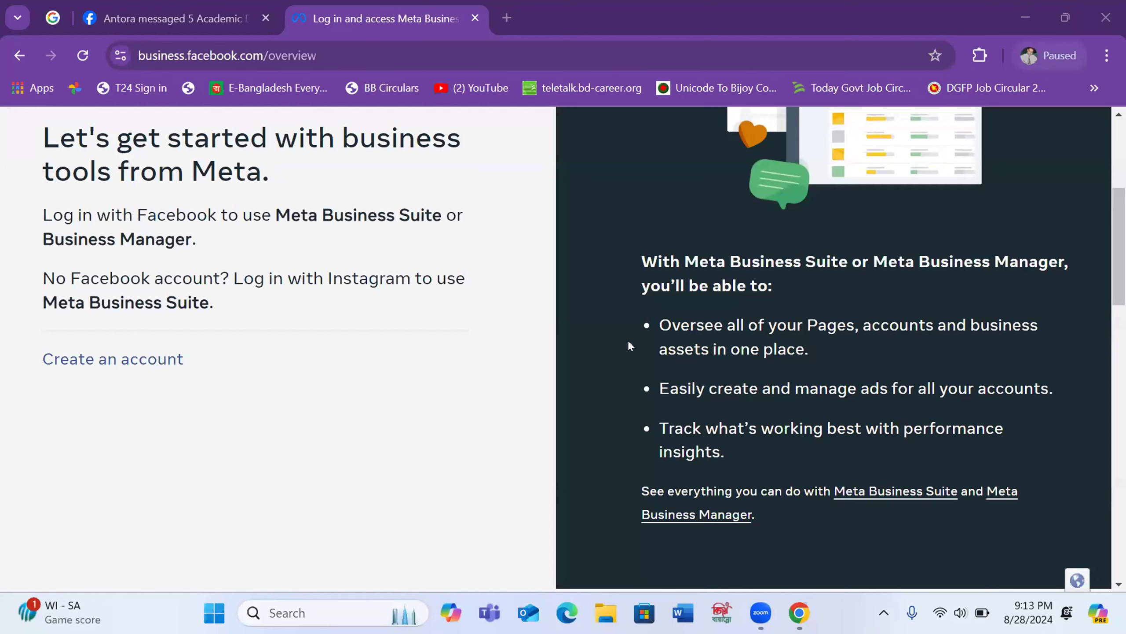
# Start creating a business account and look through the whole business portfolio form.
pyautogui.click(93, 360)
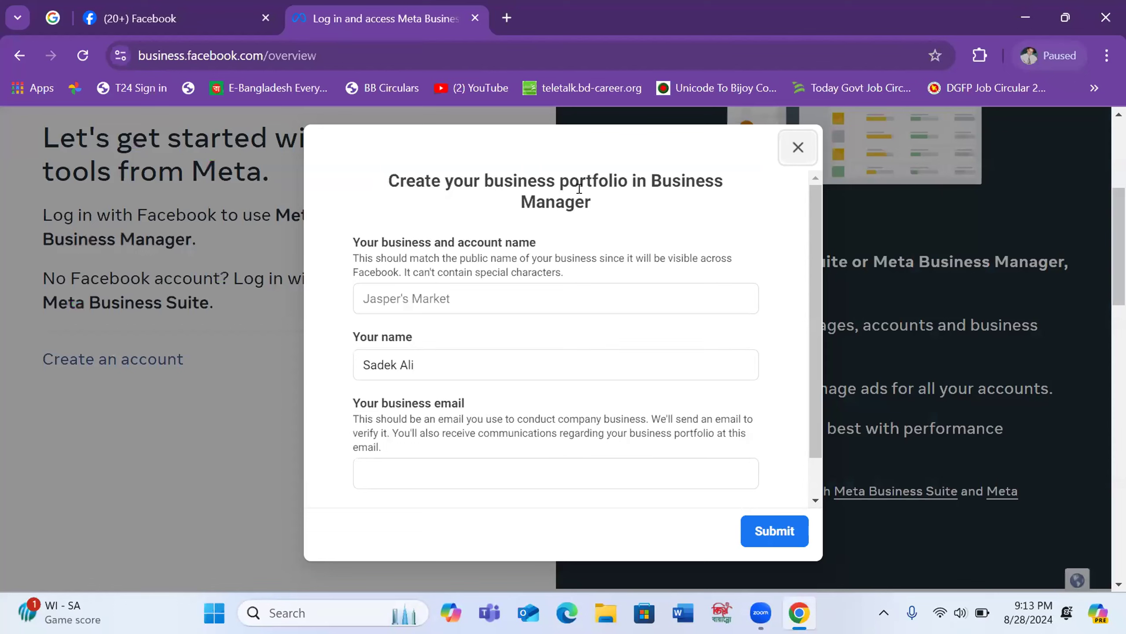
pyautogui.moveTo(480, 177); pyautogui.dragTo(631, 170)
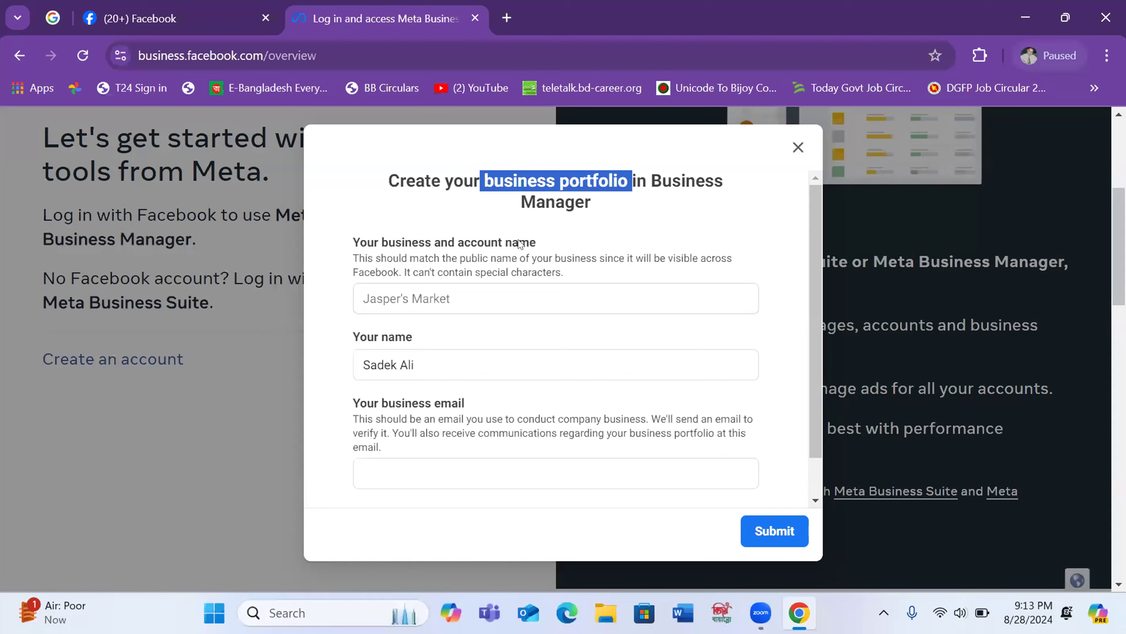
pyautogui.moveTo(810, 423); pyautogui.dragTo(812, 479)
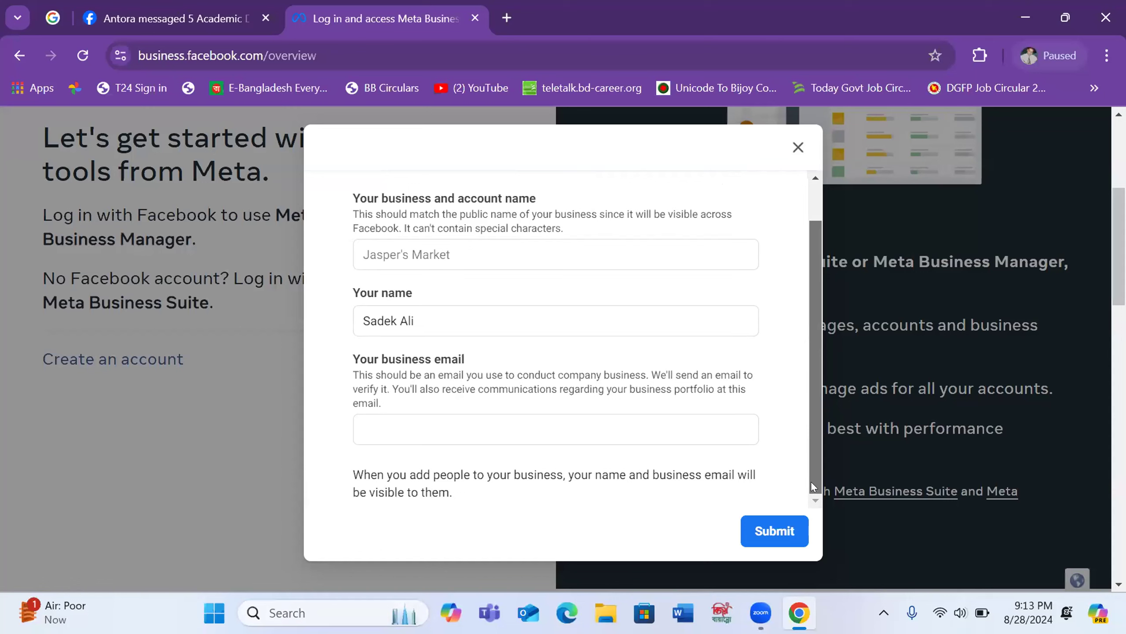
# Enter the business and account name in all capitals as the owner's possessive first name followed by "DIGITAL SELLER".
pyautogui.click(437, 252)
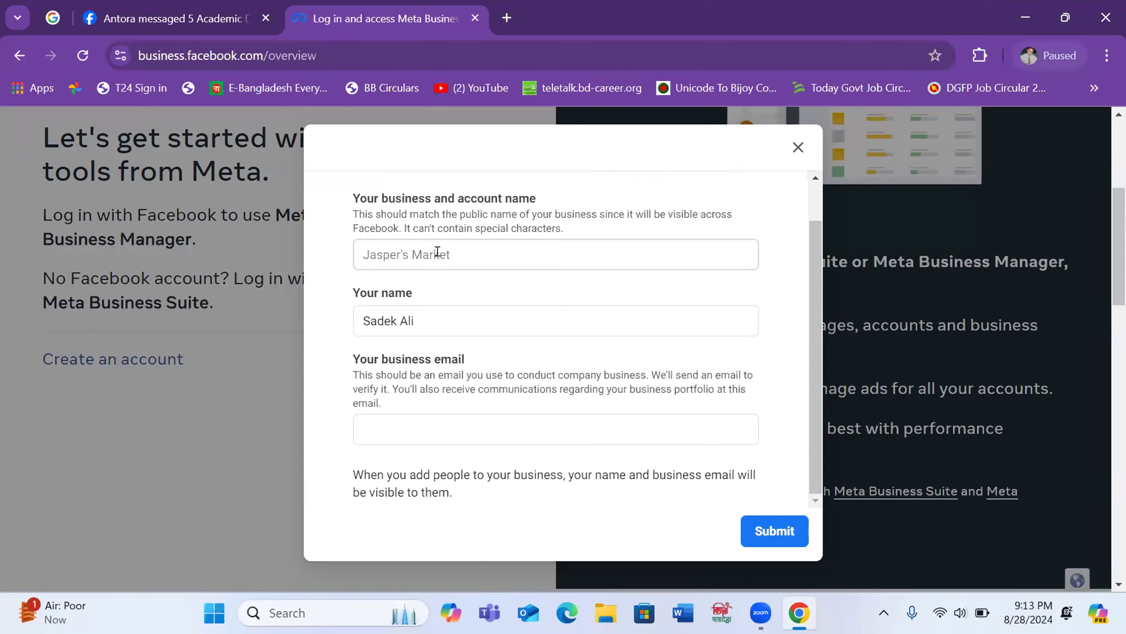
pyautogui.click(438, 251)
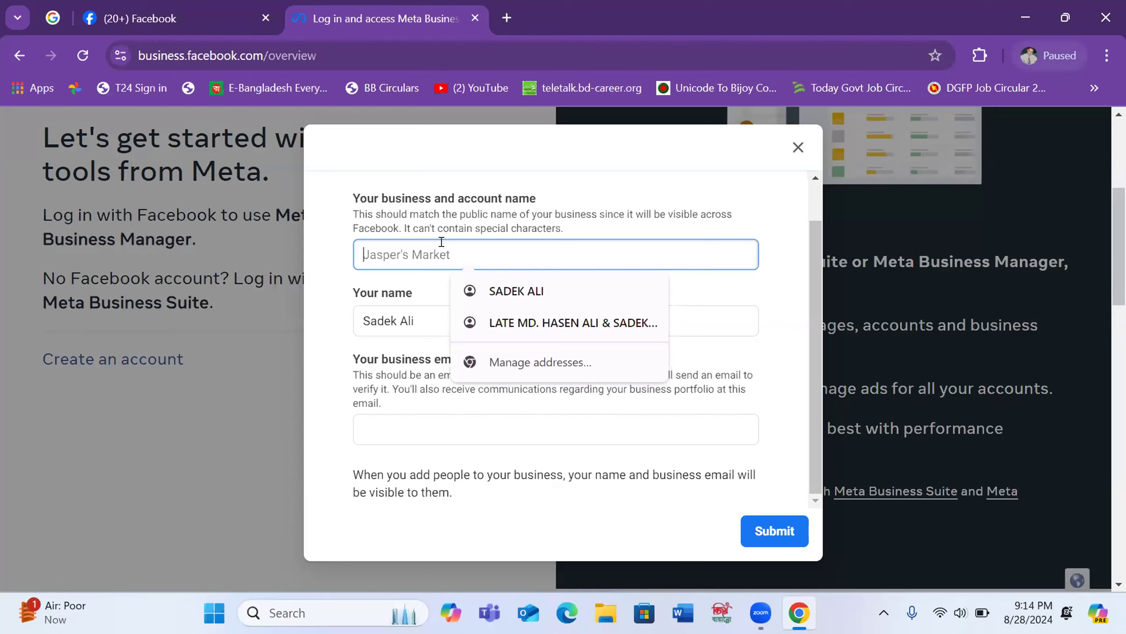
pyautogui.write('S')
pyautogui.press('BackSpace')
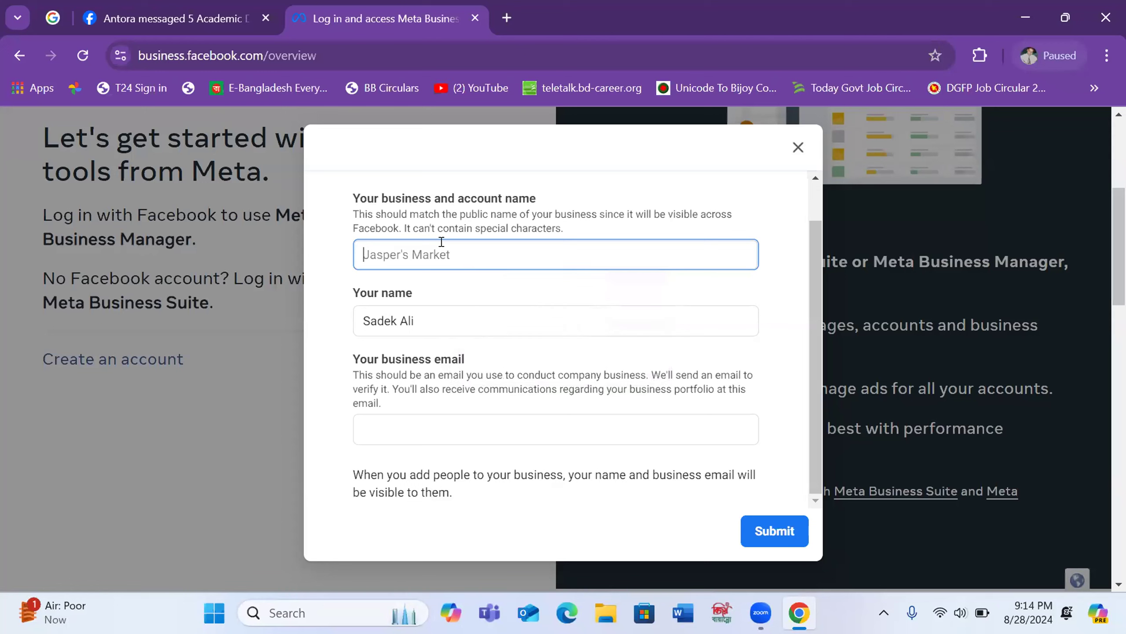
pyautogui.write('SADEK DIG')
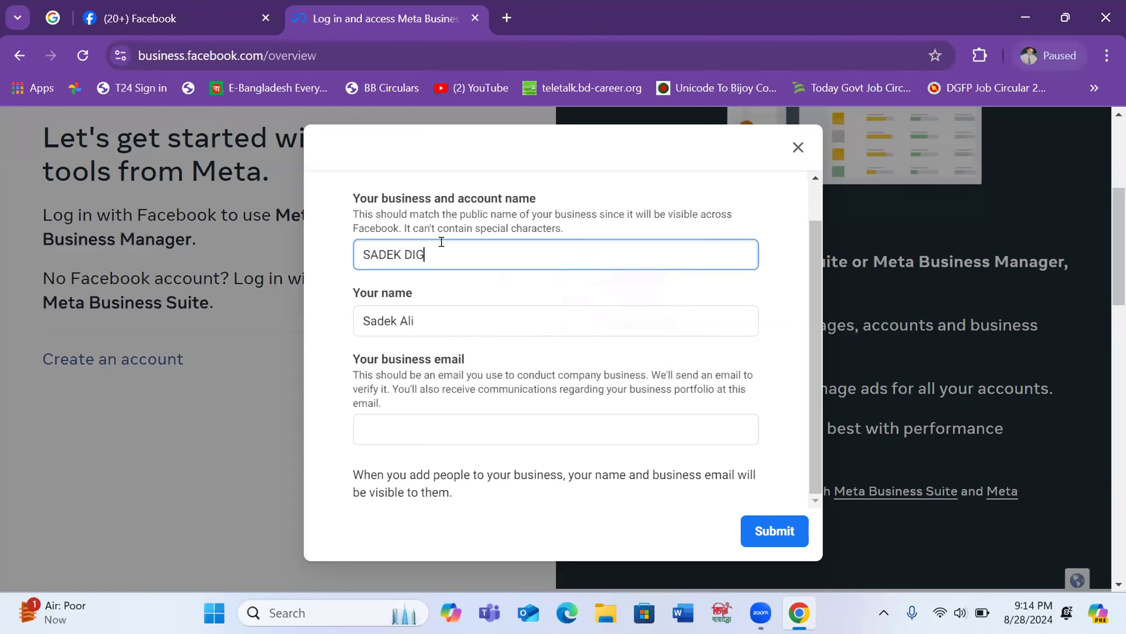
pyautogui.write('ITAL SE')
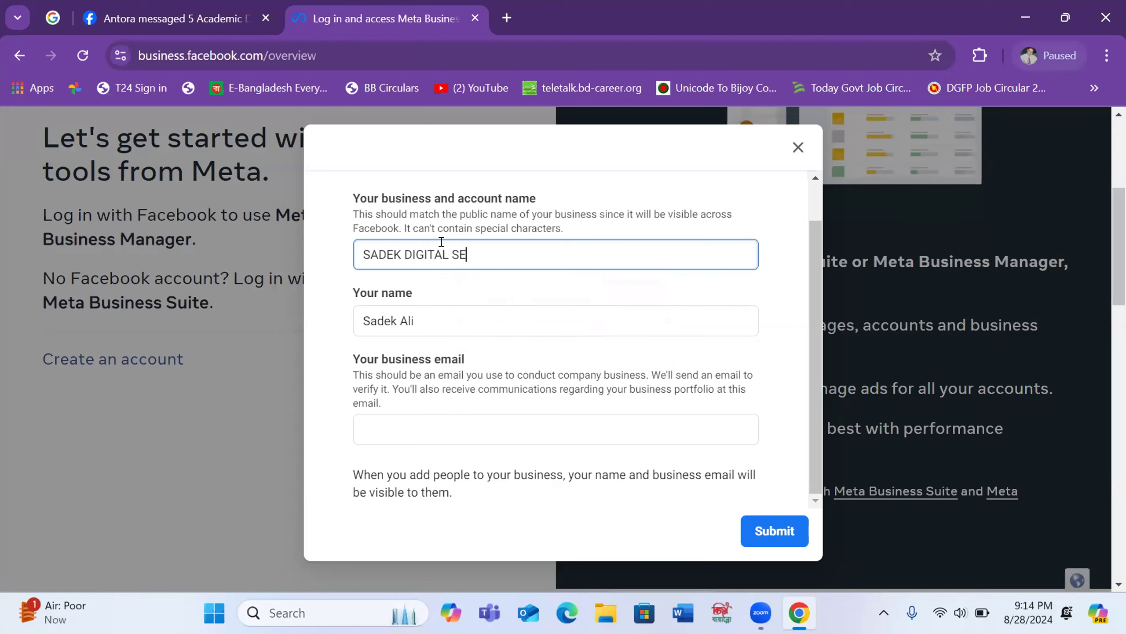
pyautogui.write('LLER')
pyautogui.write('"')
pyautogui.press('BackSpace')
pyautogui.write("'")
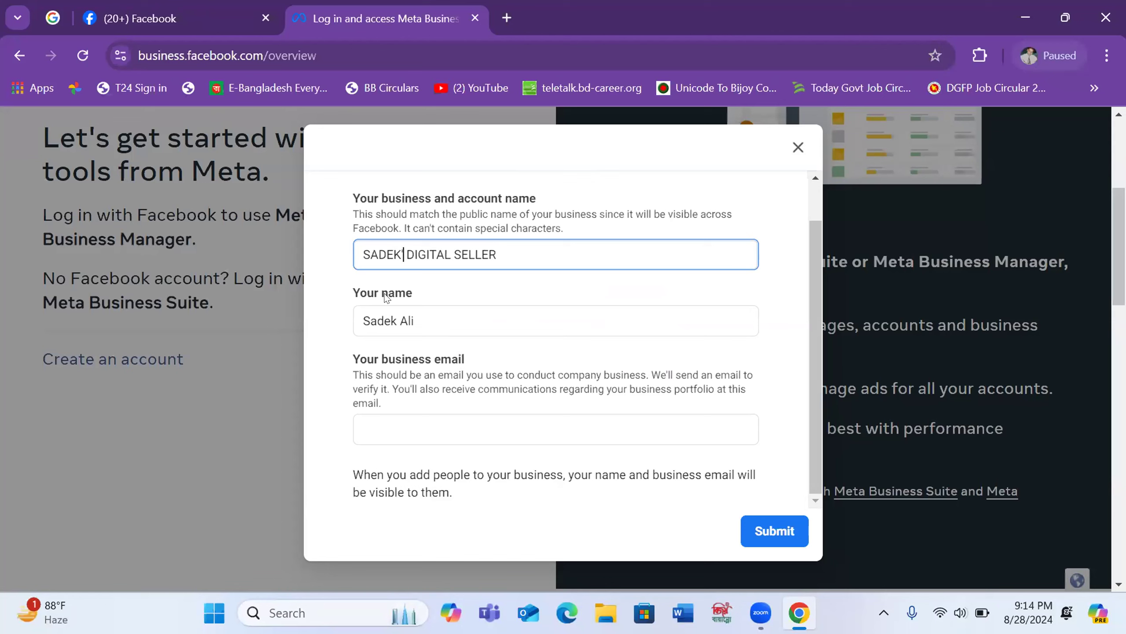
pyautogui.write('S')
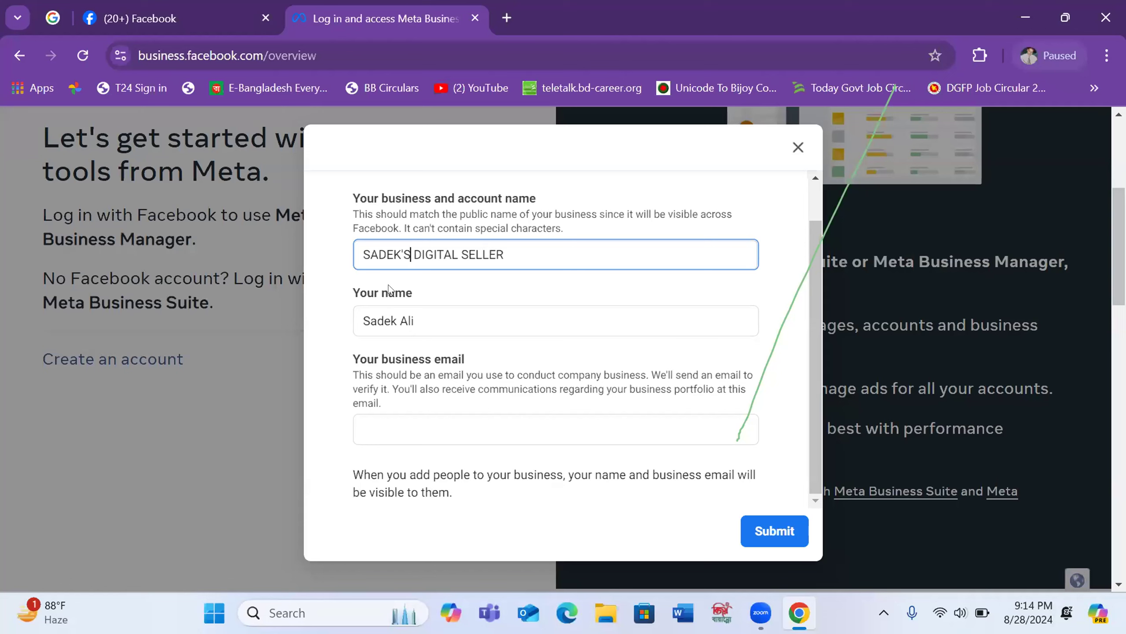
# Keep the prefilled owner's name, fill in the business email, and submit the business portfolio form.
pyautogui.click(363, 317)
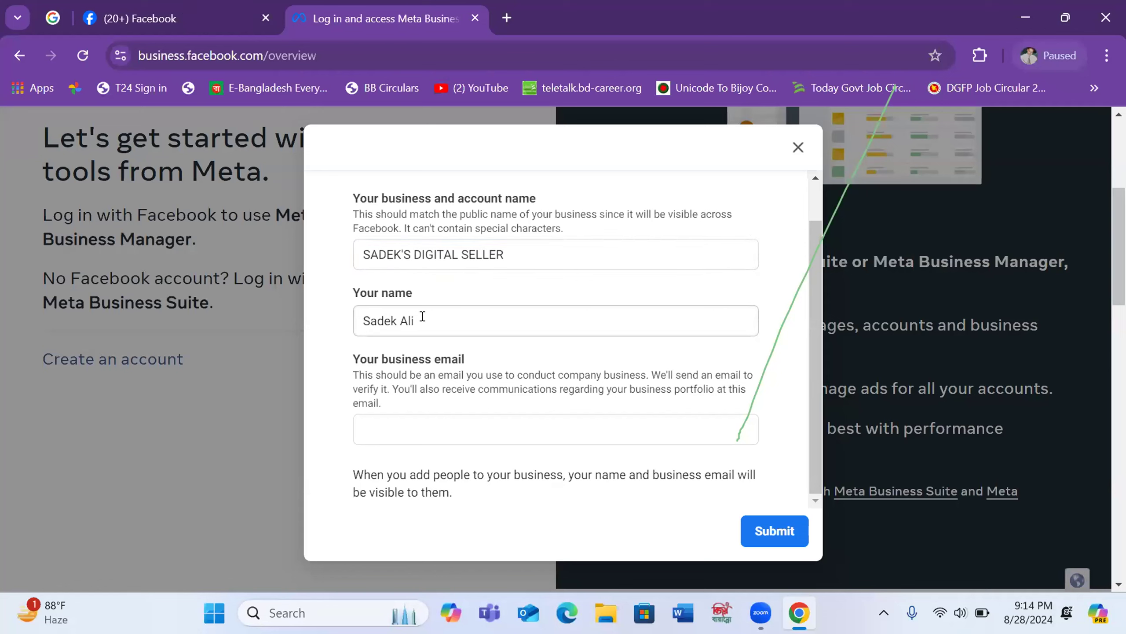
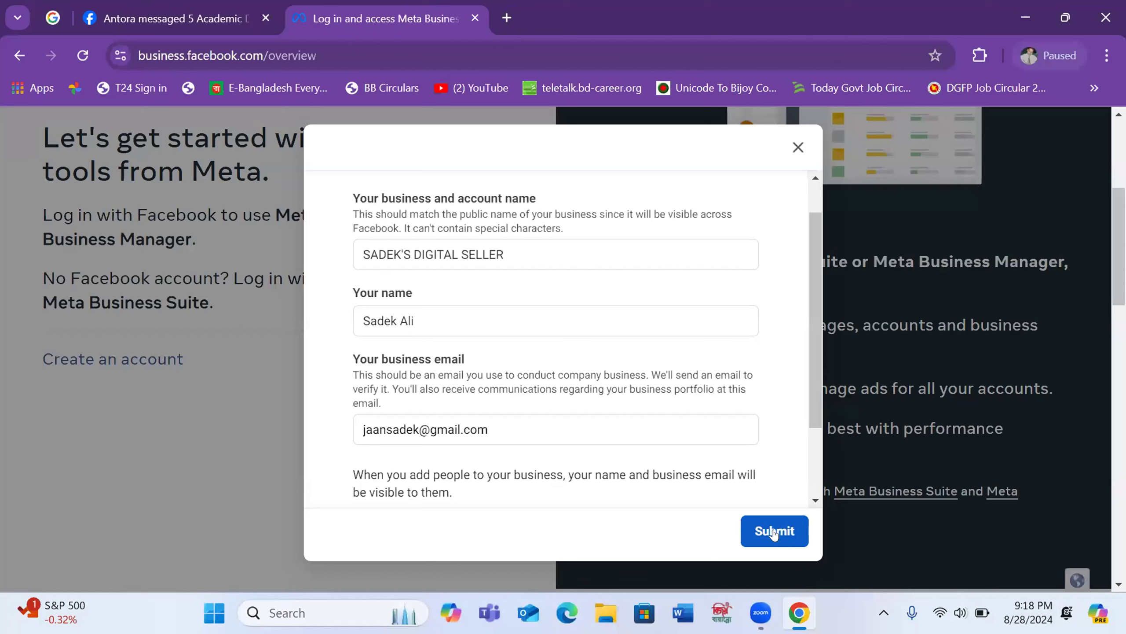
pyautogui.click(774, 533)
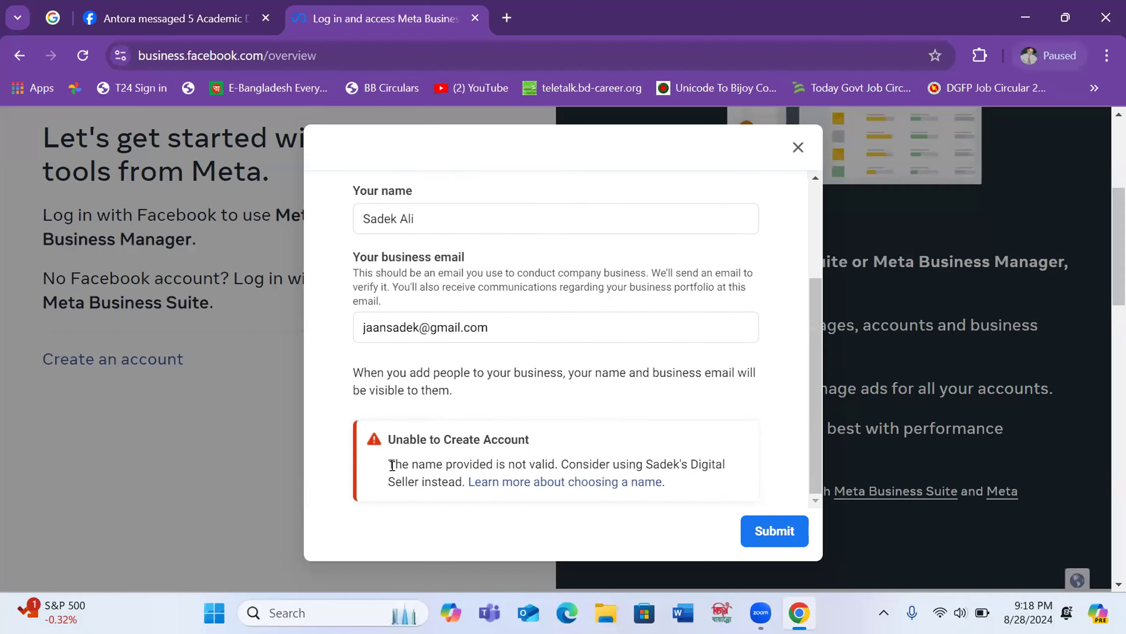
# Check the name error, remove the apostrophe and S from the business name, and submit the form again.
pyautogui.moveTo(402, 463); pyautogui.dragTo(736, 469)
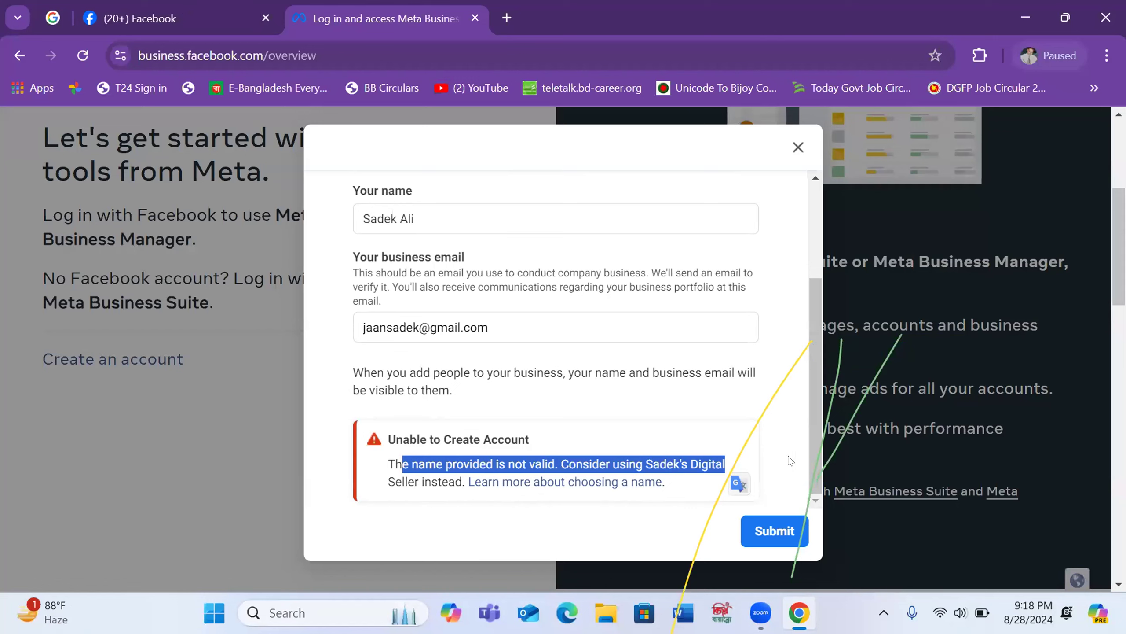
pyautogui.moveTo(816, 449); pyautogui.dragTo(820, 416)
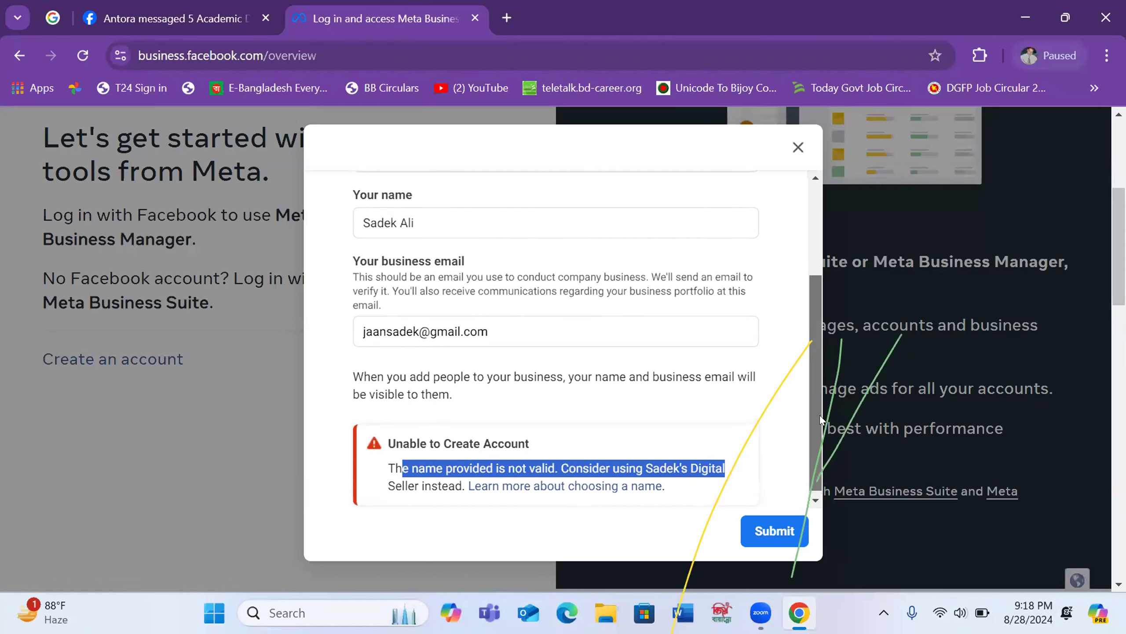
pyautogui.moveTo(820, 375); pyautogui.dragTo(801, 192)
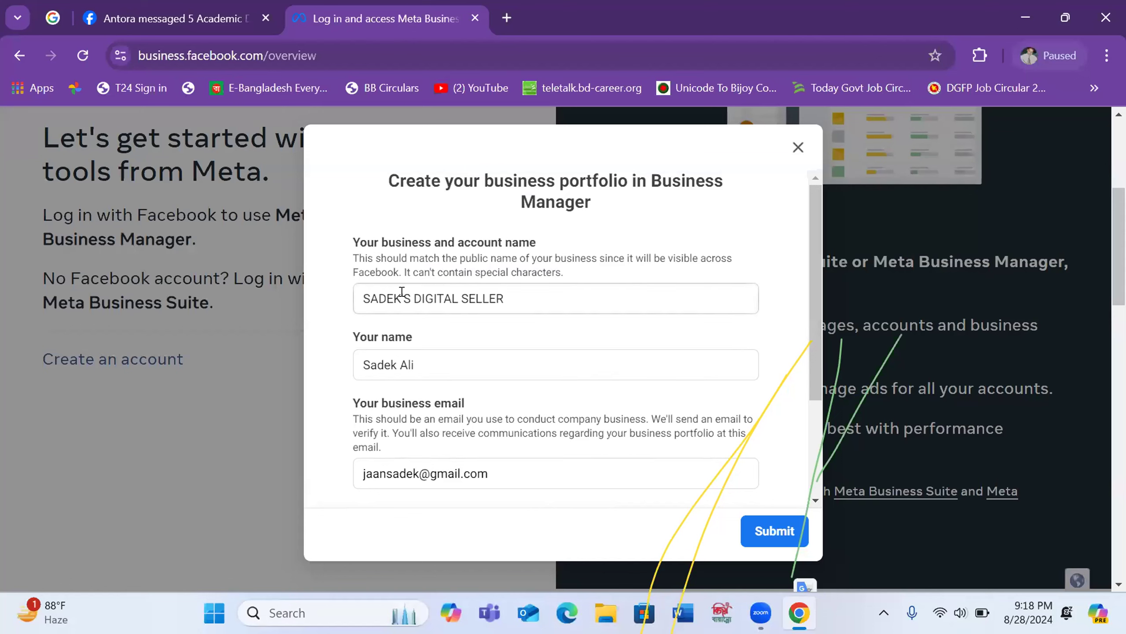
pyautogui.moveTo(404, 298); pyautogui.dragTo(485, 300)
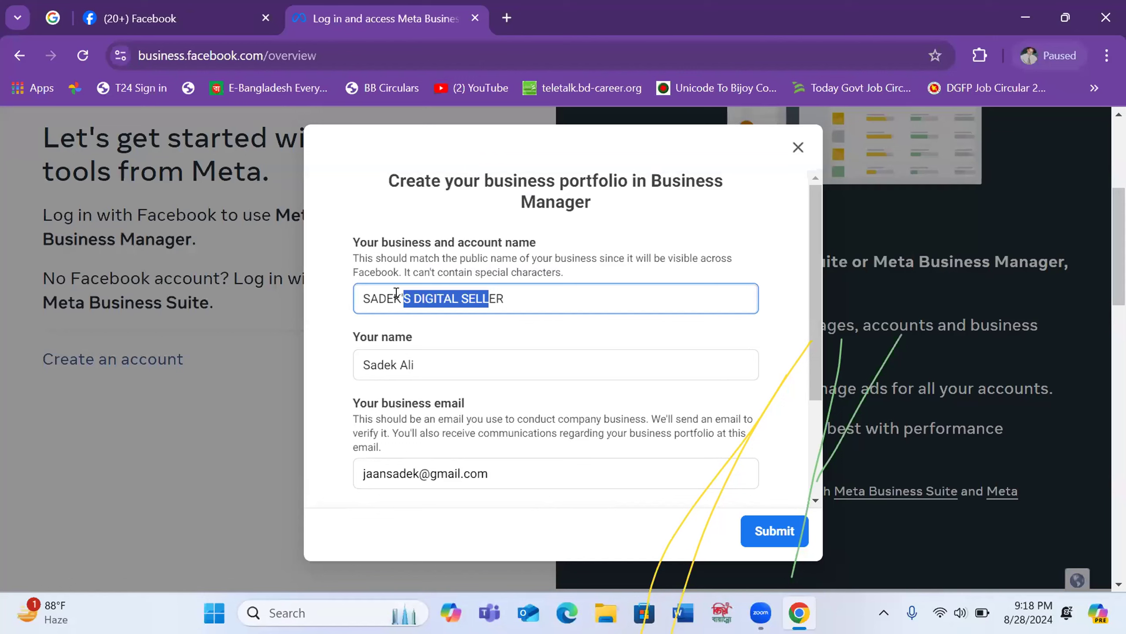
pyautogui.click(415, 313)
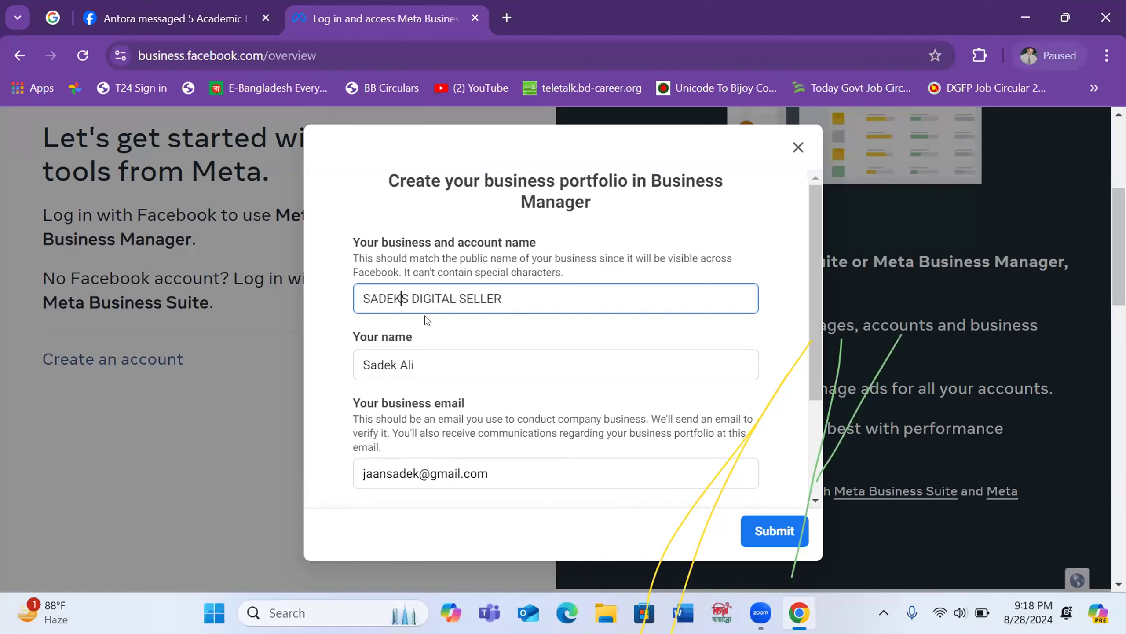
pyautogui.press('BackSpace')
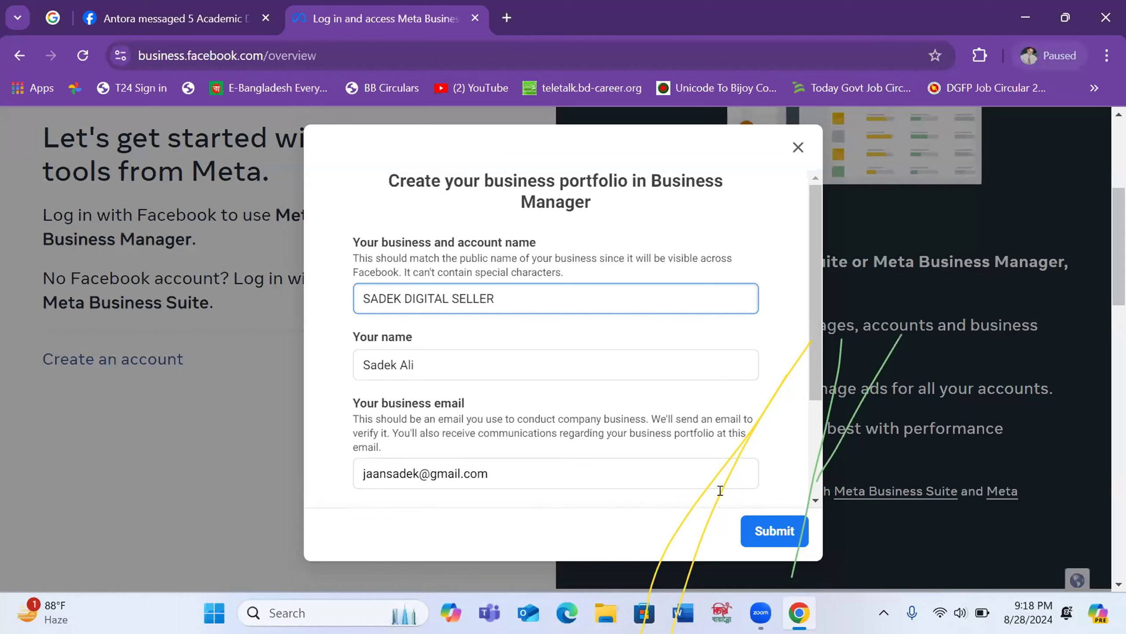
pyautogui.click(770, 532)
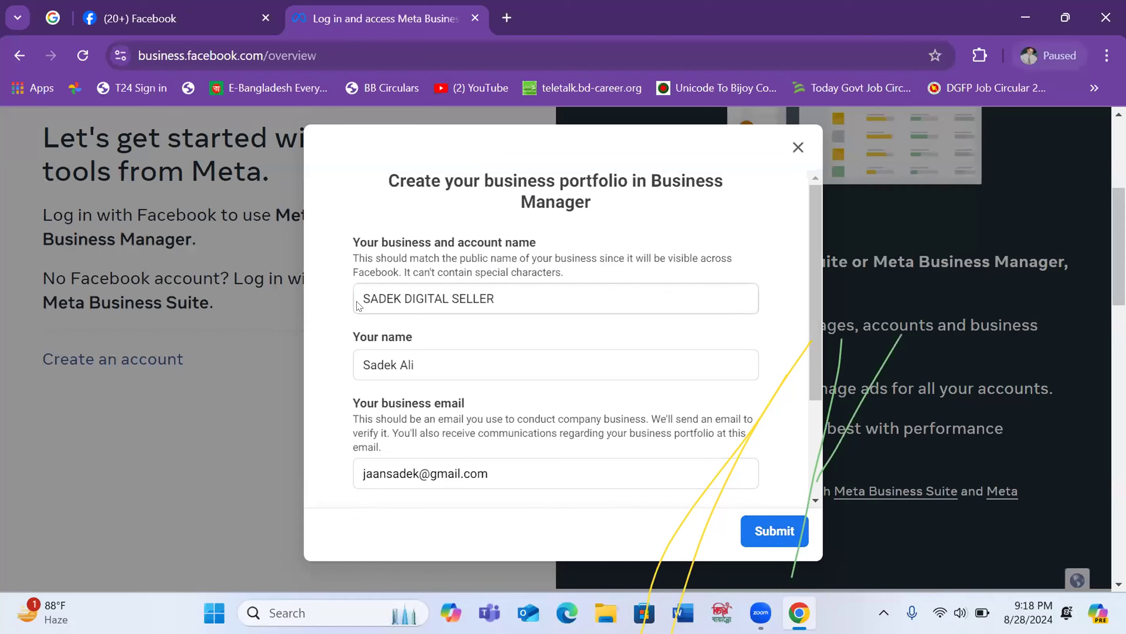
# Replace the business name with the owner's possessive first name plus "Digital Seller" in title case, submit, and finish the portfolio creation.
pyautogui.moveTo(499, 299); pyautogui.dragTo(337, 304)
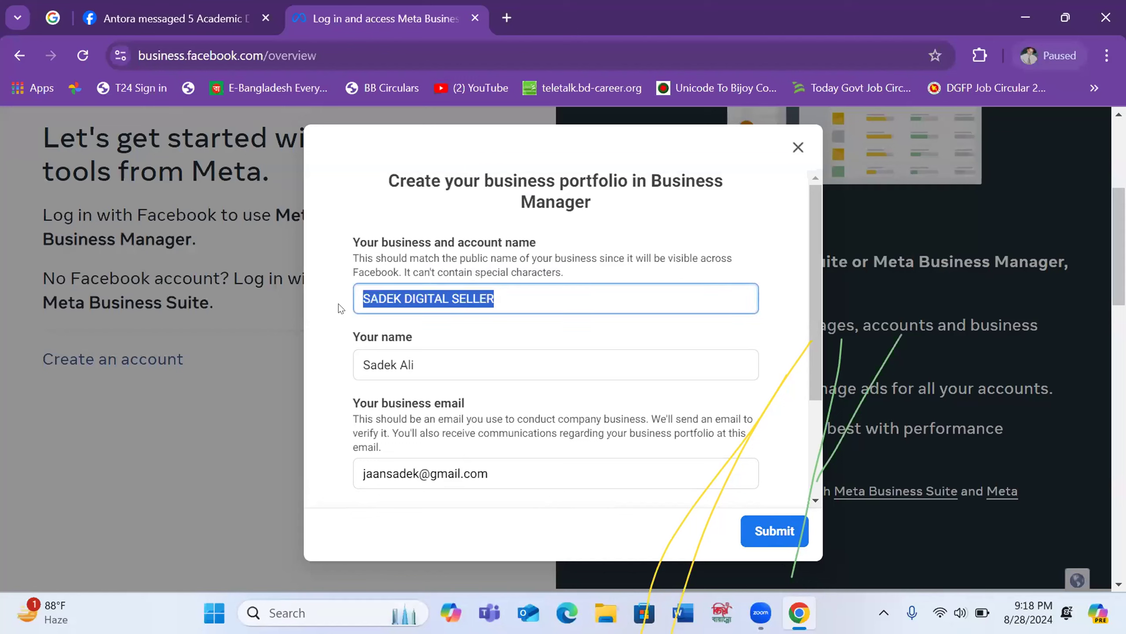
pyautogui.write('Sadek')
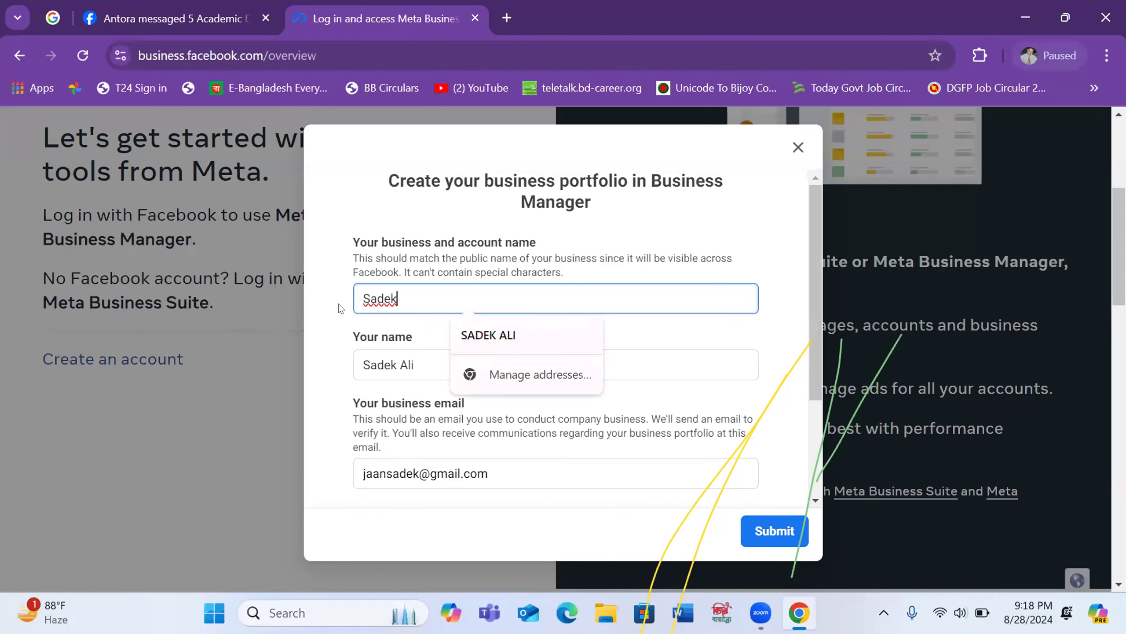
pyautogui.write("'s De")
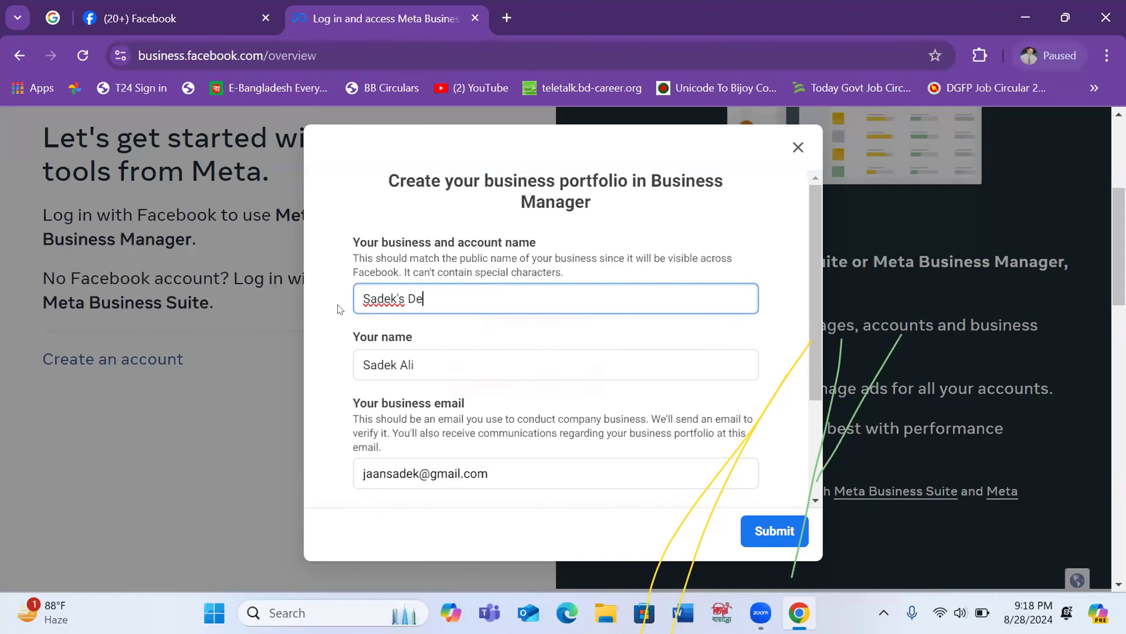
pyautogui.write('gital Seller')
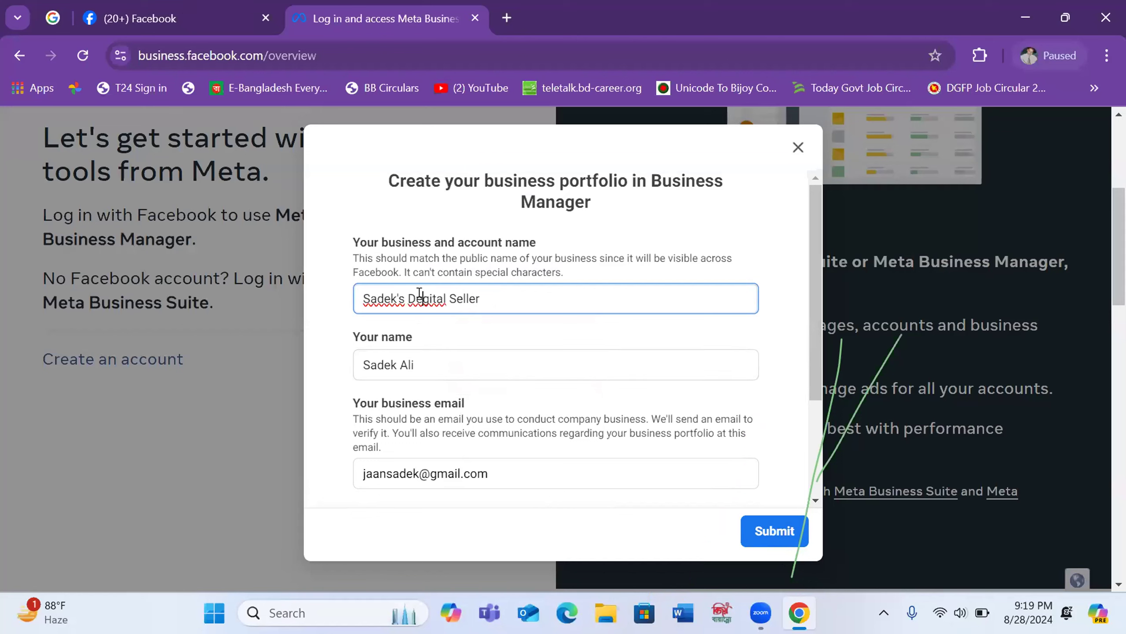
pyautogui.press('BackSpace')
pyautogui.write('i')
pyautogui.click(797, 557)
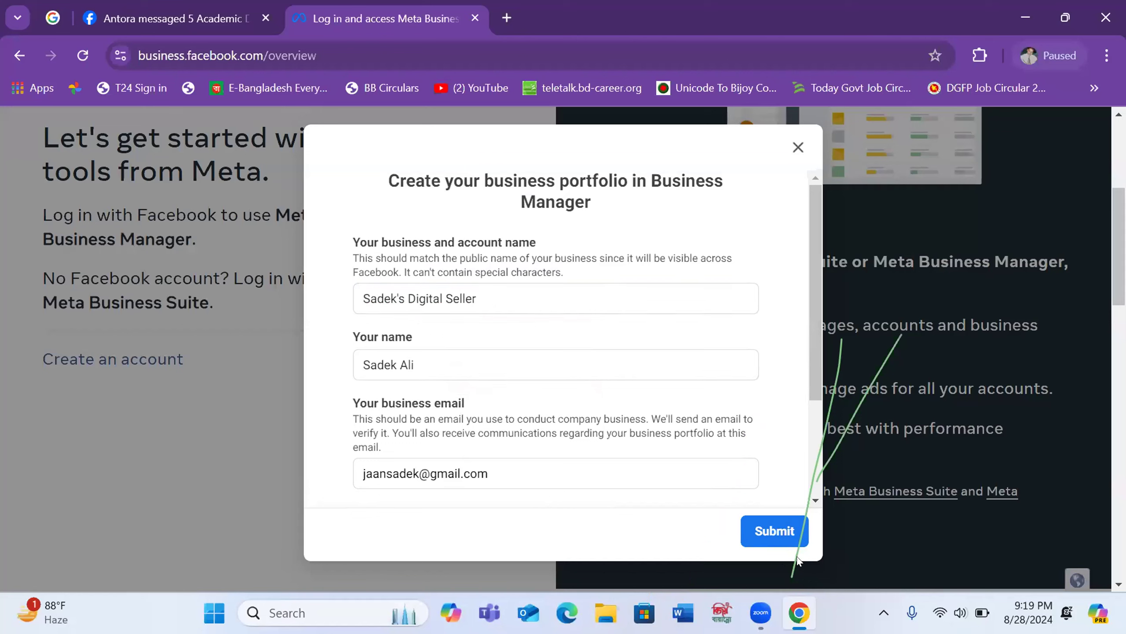
pyautogui.click(767, 527)
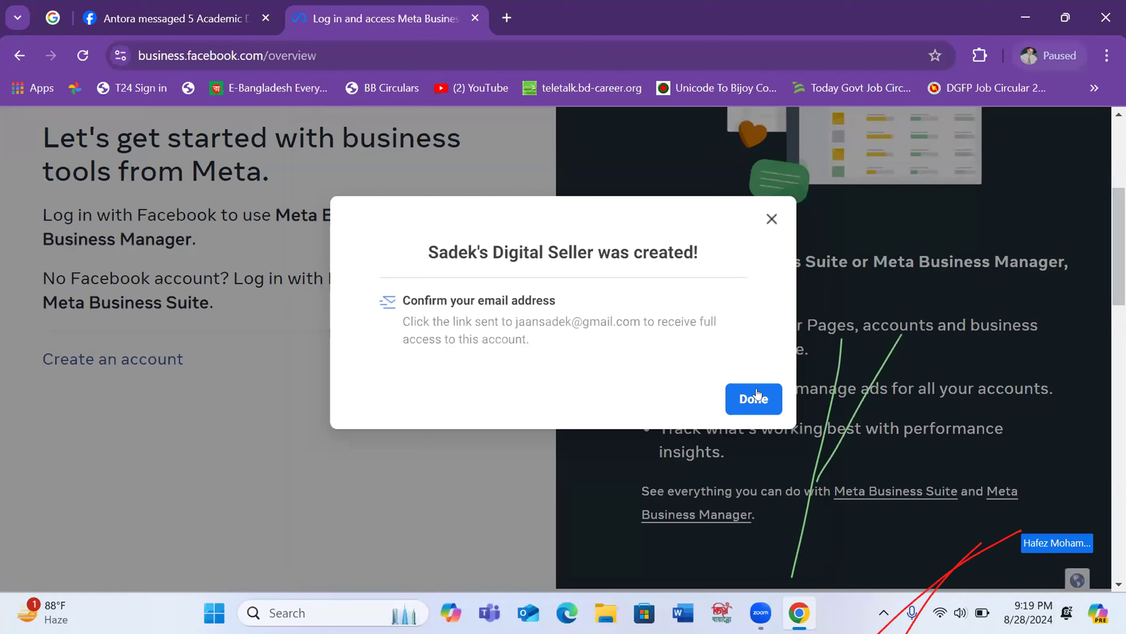
pyautogui.click(756, 394)
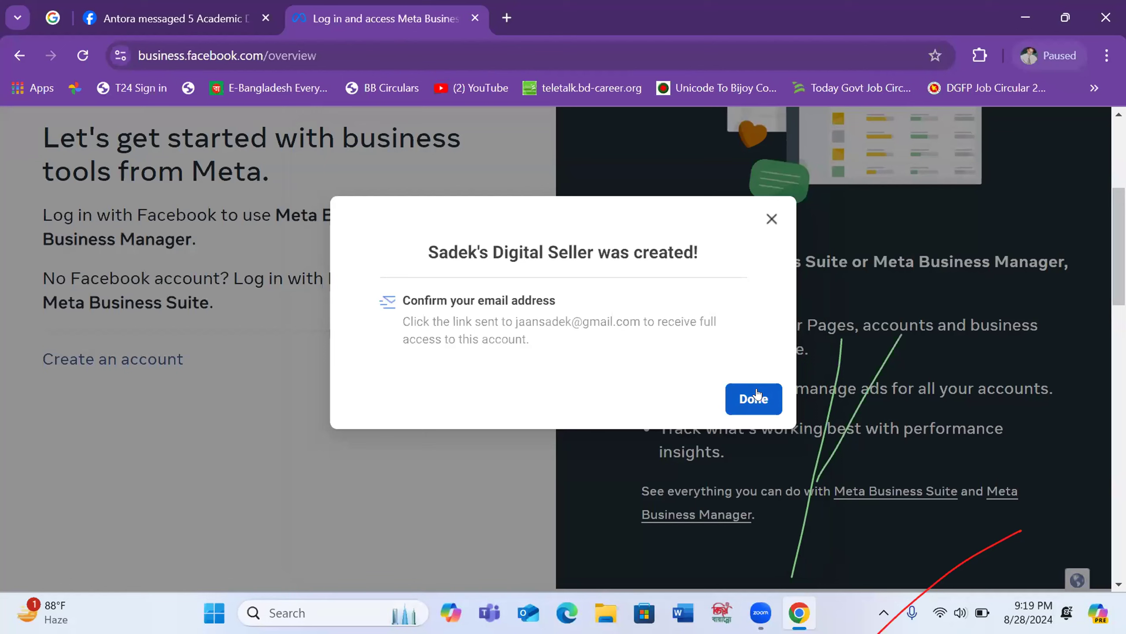
pyautogui.click(760, 394)
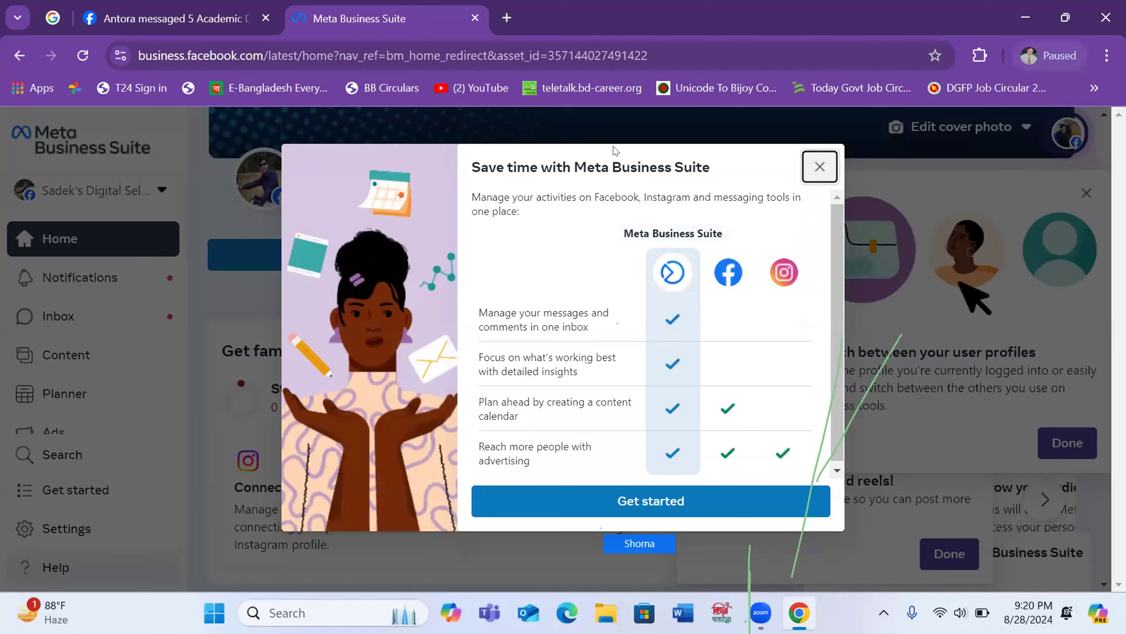
# Open Gmail in a new browser tab and sign in to the saved business email account using the passkey PIN.
pyautogui.click(506, 18)
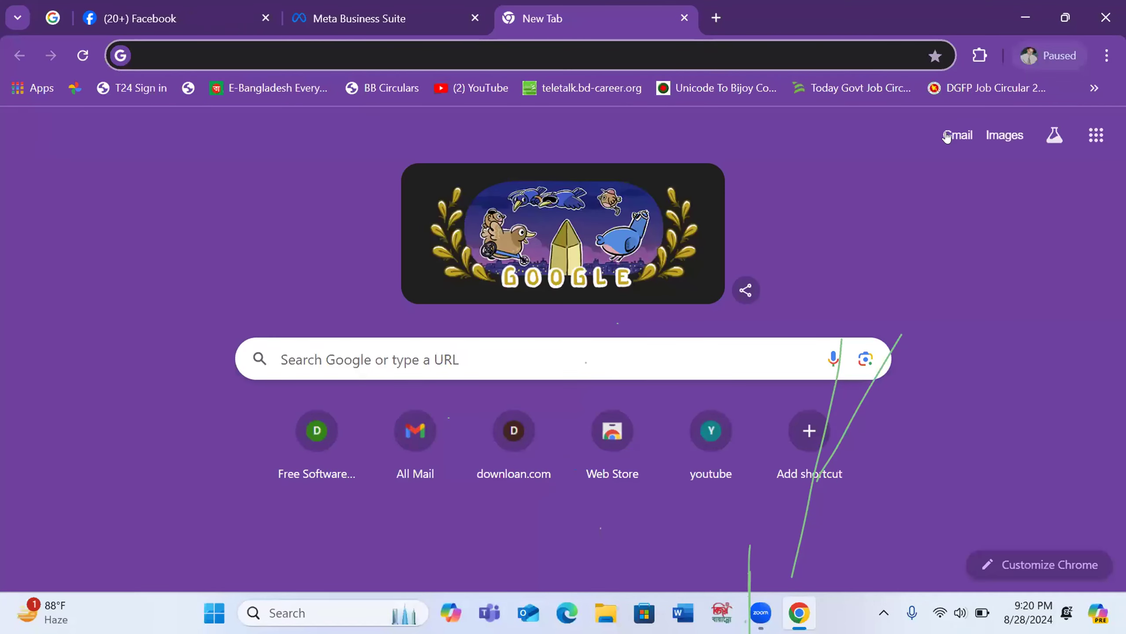
pyautogui.click(949, 135)
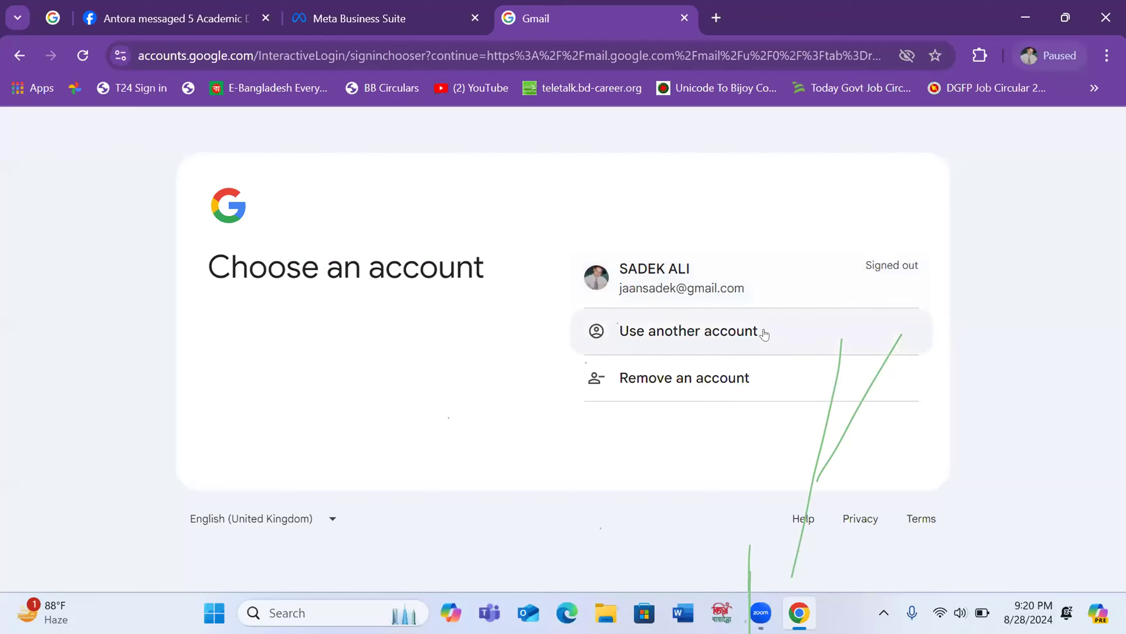
pyautogui.click(677, 286)
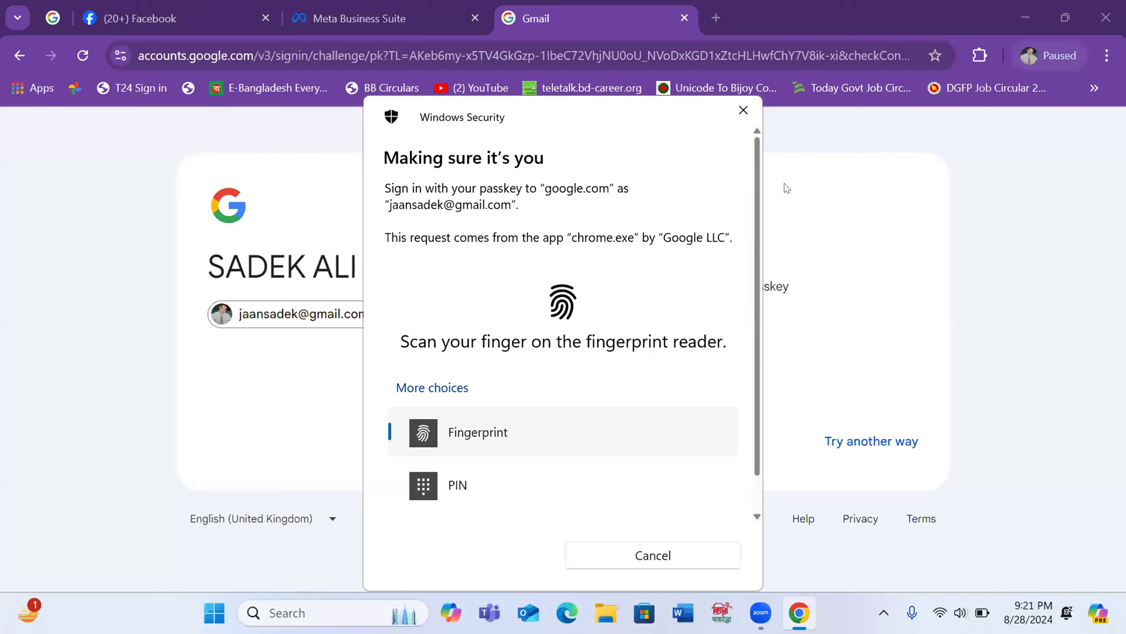
pyautogui.click(461, 490)
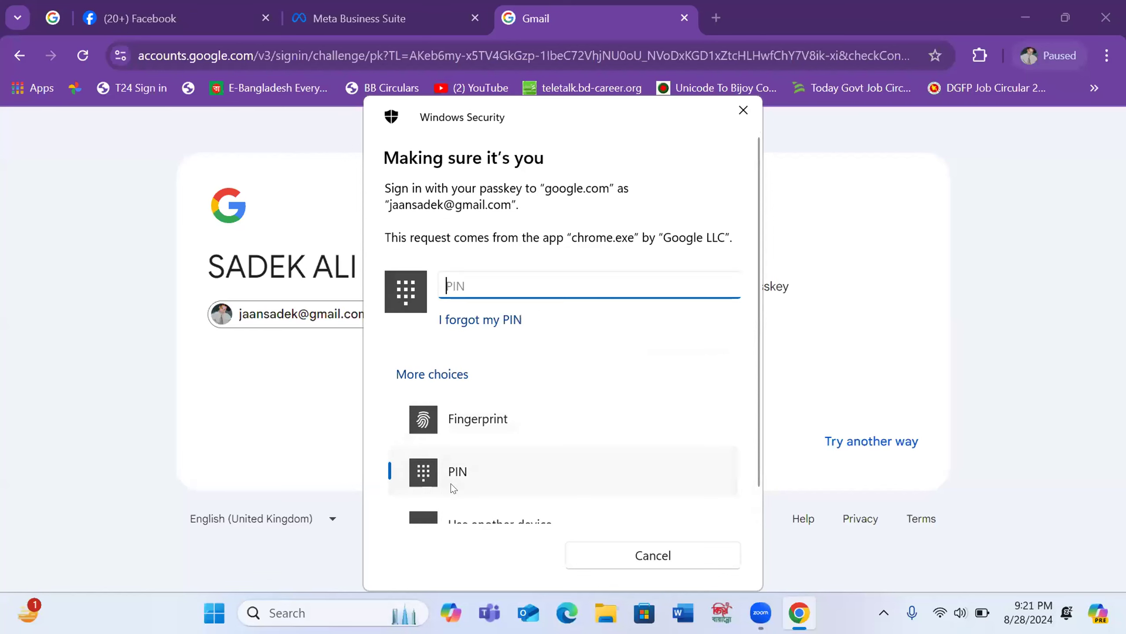
pyautogui.write('•')
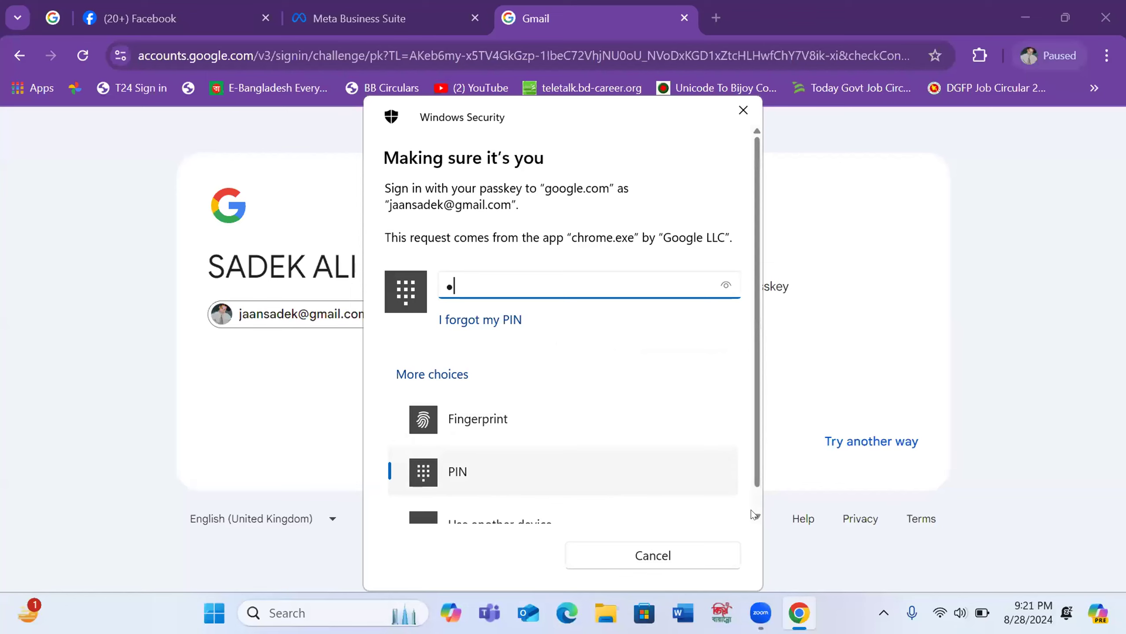
pyautogui.write('••')
pyautogui.write('•')
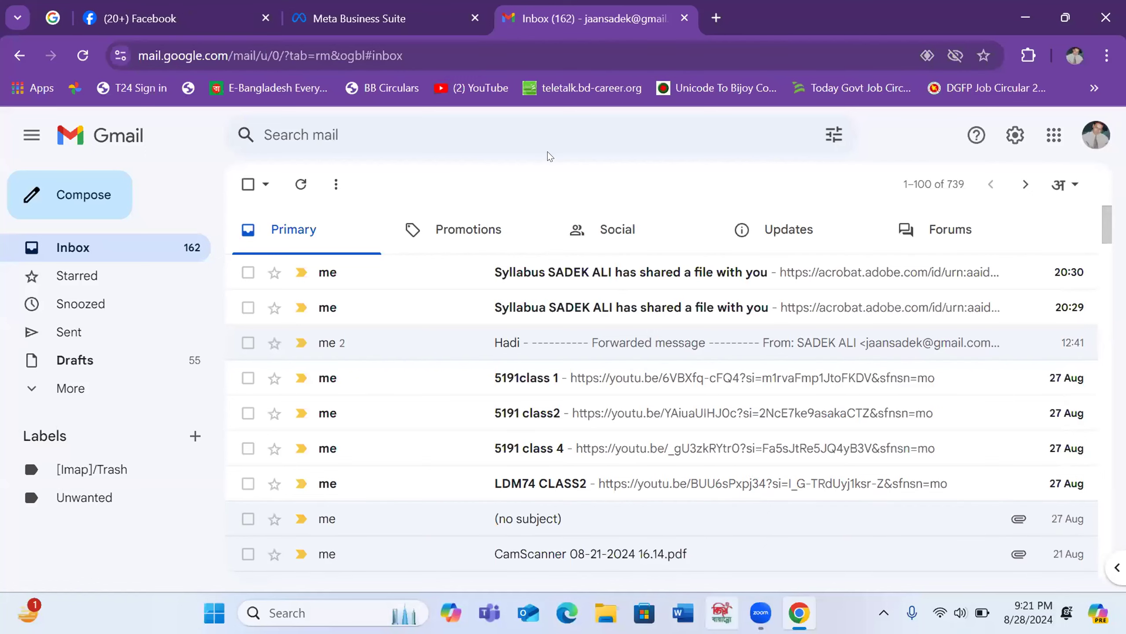
# Open Facebook's "Confirm your business email address" message among the Social emails and confirm the business email address.
pyautogui.click(620, 243)
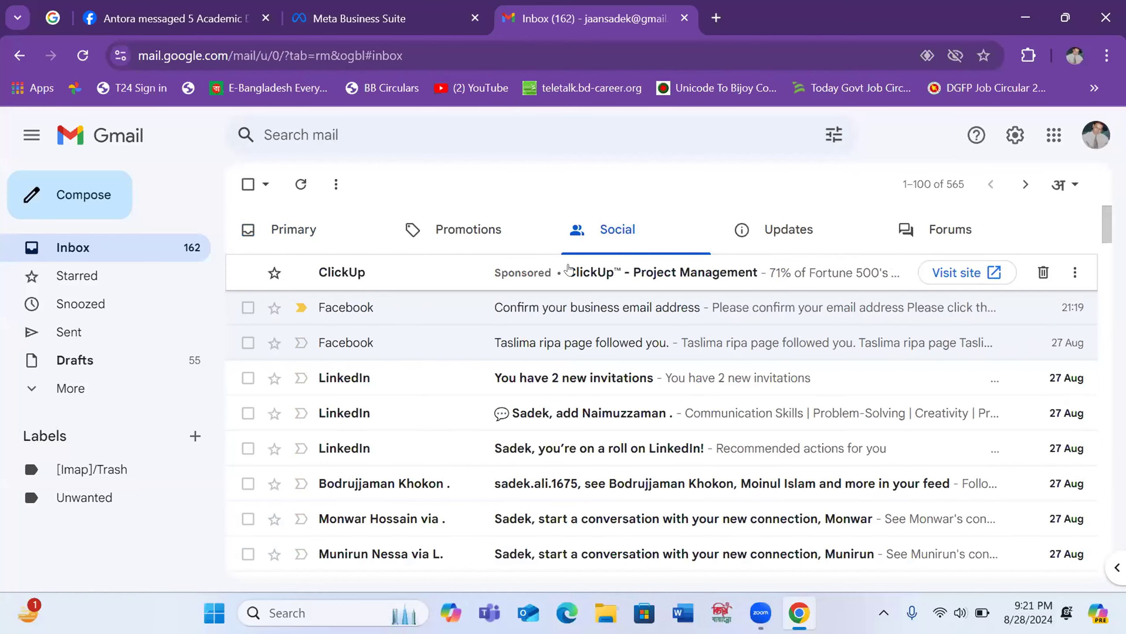
pyautogui.click(576, 307)
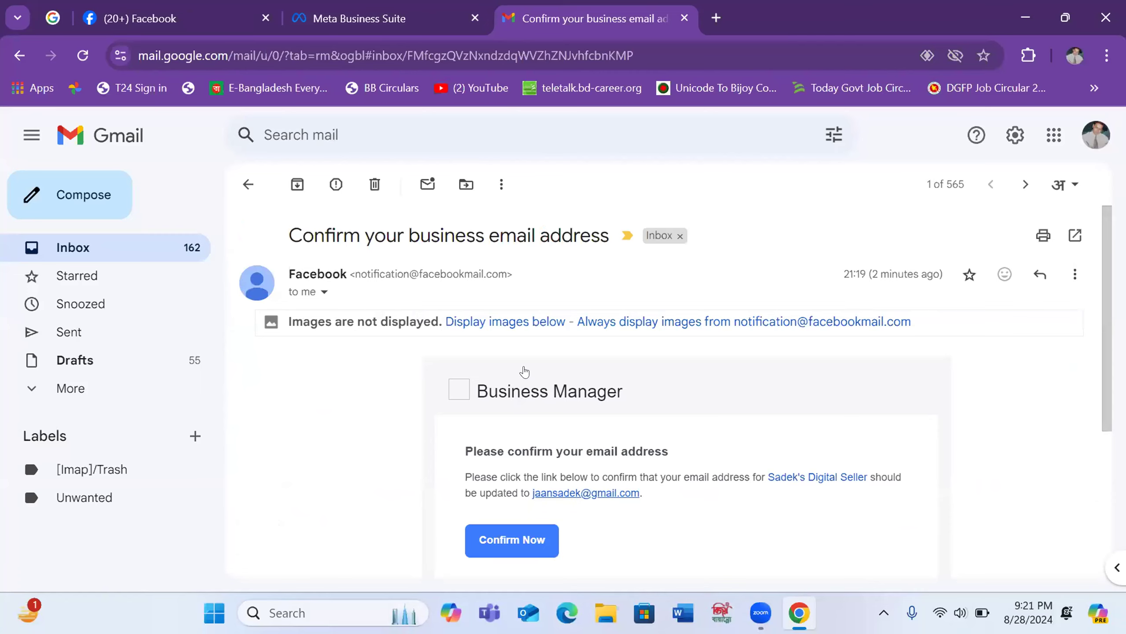
pyautogui.scroll(-4, 524, 372)
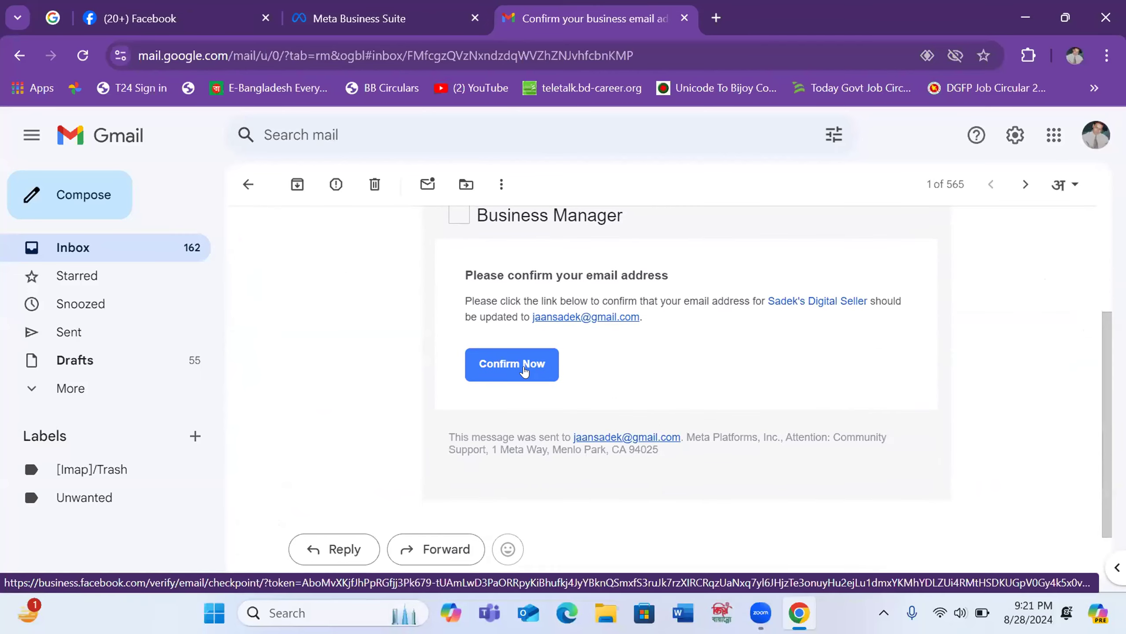
pyautogui.click(527, 369)
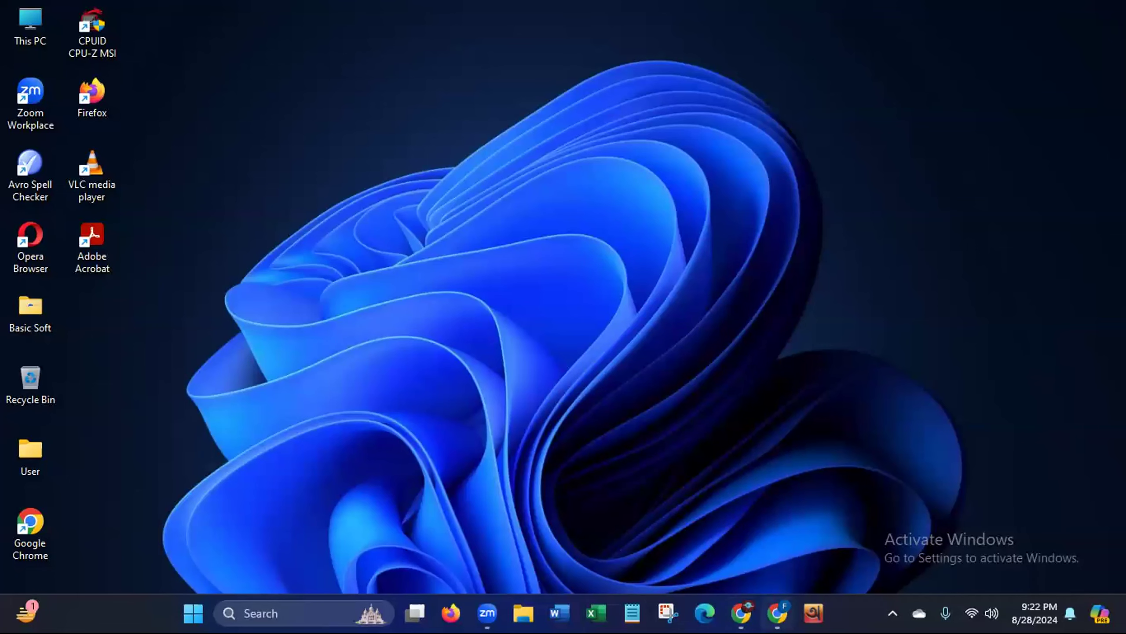
# Switch to the other Chrome window and examine the existing Digital Point portfolio's name and settings address in Meta Business Suite.
pyautogui.click(776, 612)
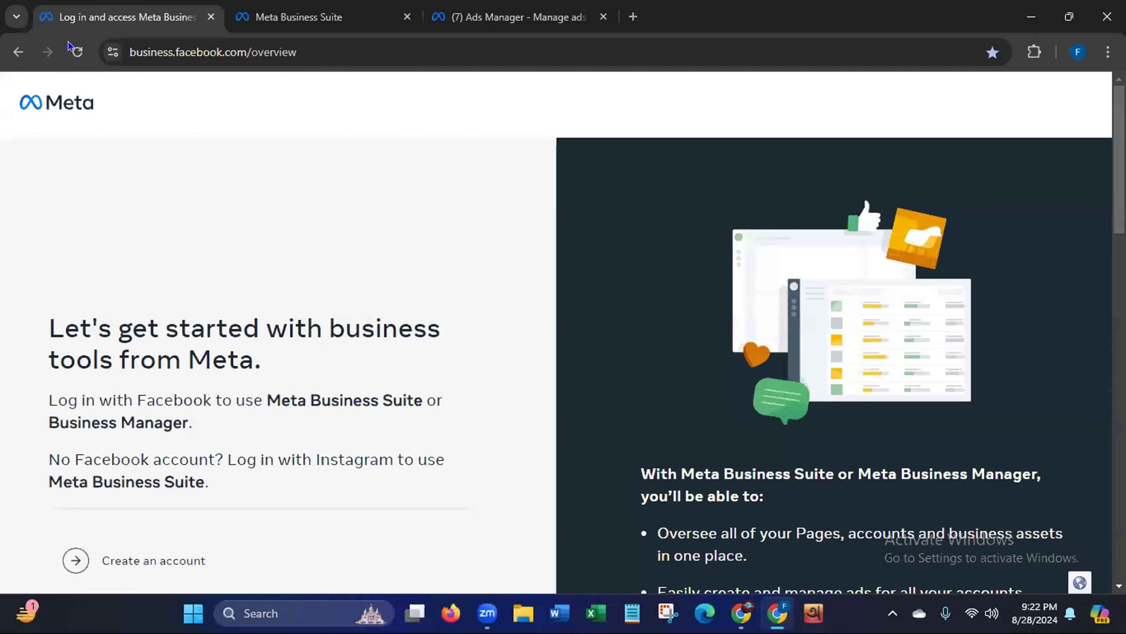
pyautogui.click(294, 18)
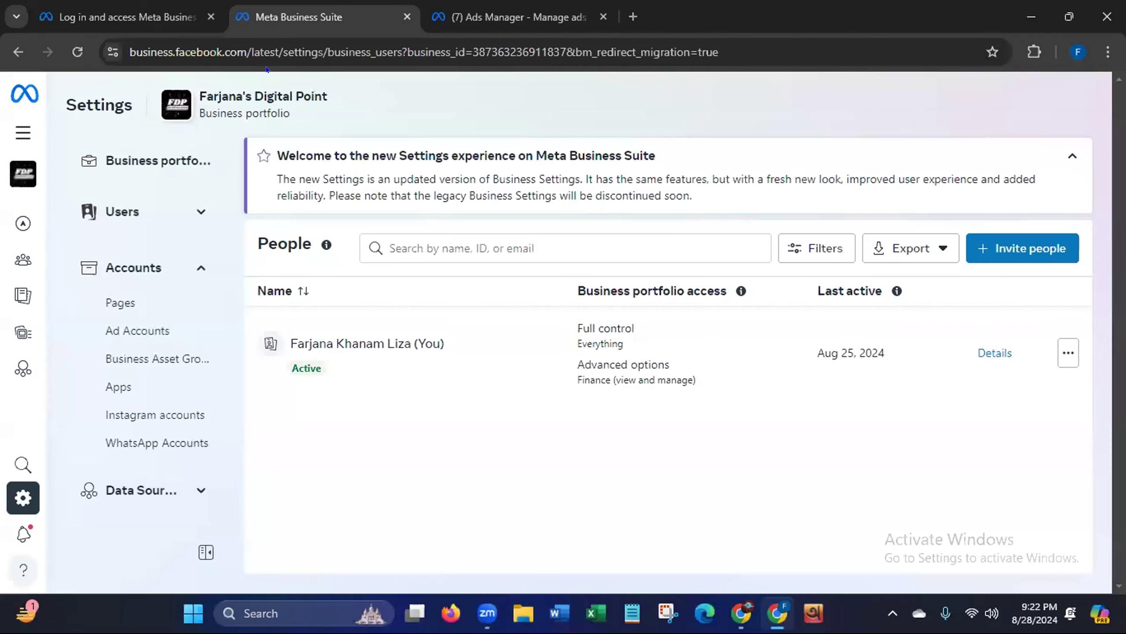
pyautogui.click(134, 21)
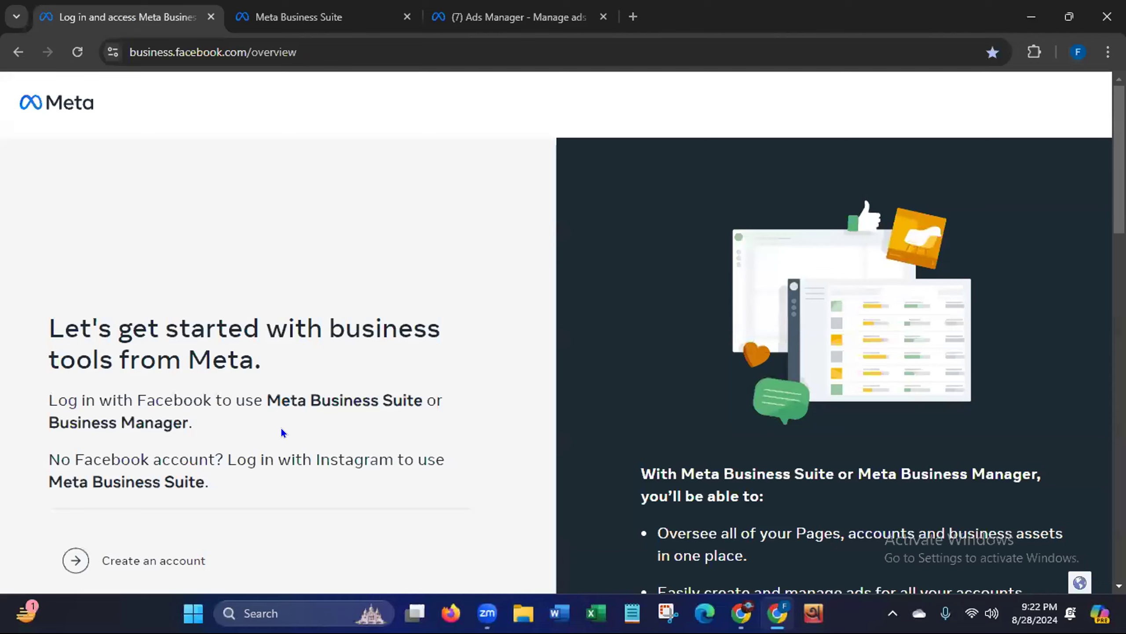
pyautogui.click(306, 18)
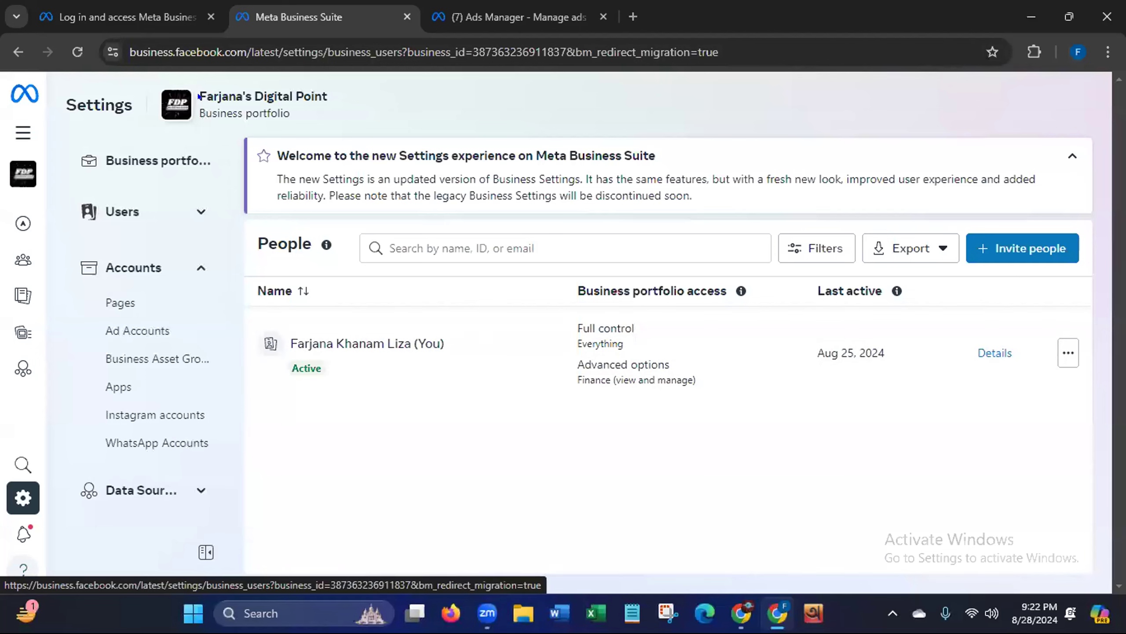
pyautogui.moveTo(191, 86); pyautogui.dragTo(348, 98)
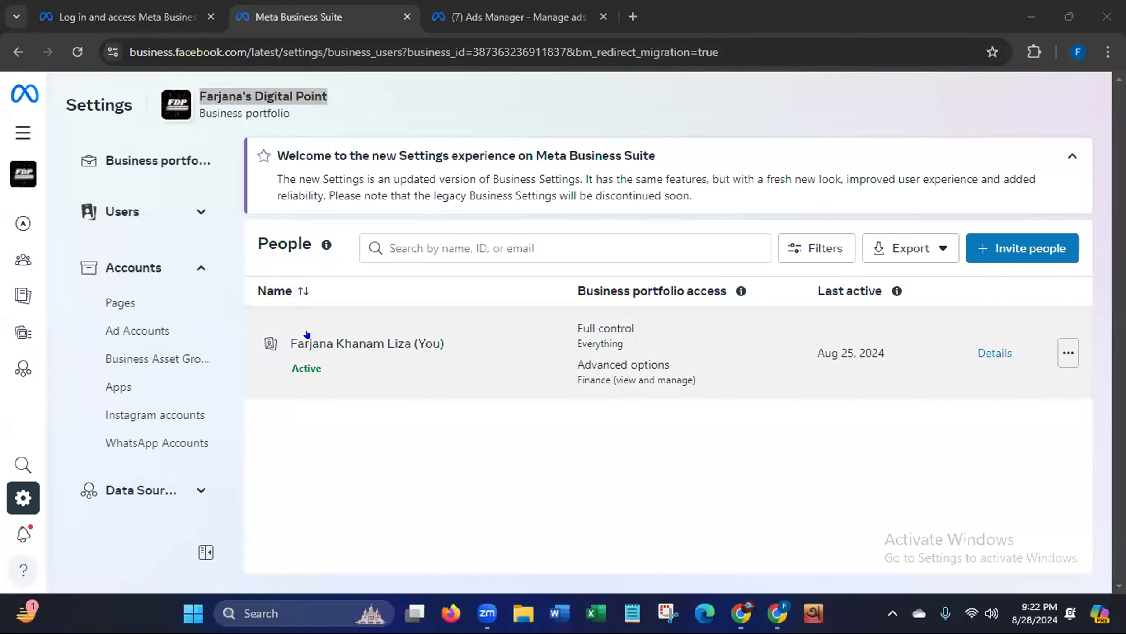
pyautogui.click(119, 38)
pyautogui.click(125, 38)
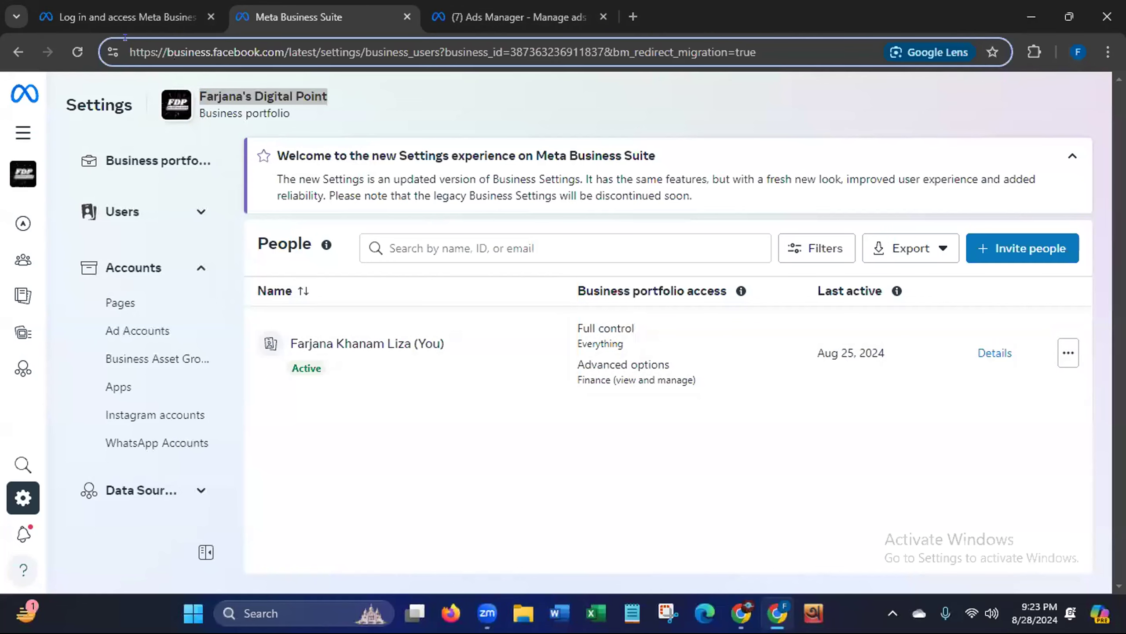
pyautogui.moveTo(130, 52); pyautogui.dragTo(351, 60)
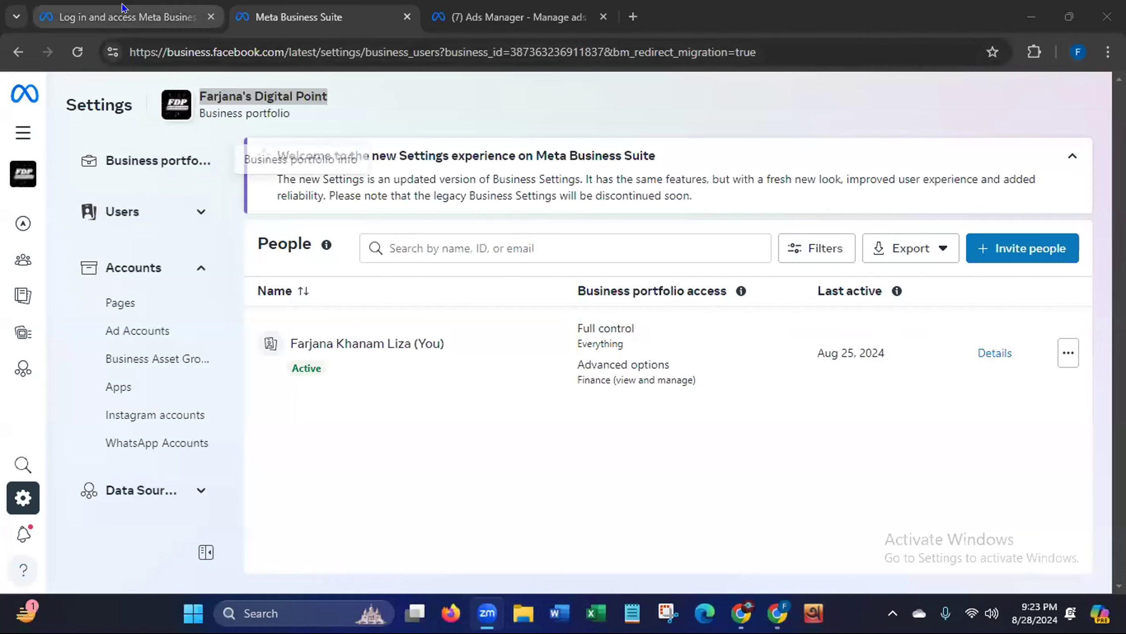
# Return to Meta's business tools overview page and examine its mentions of Meta Business Manager and Meta Business Suite.
pyautogui.click(121, 18)
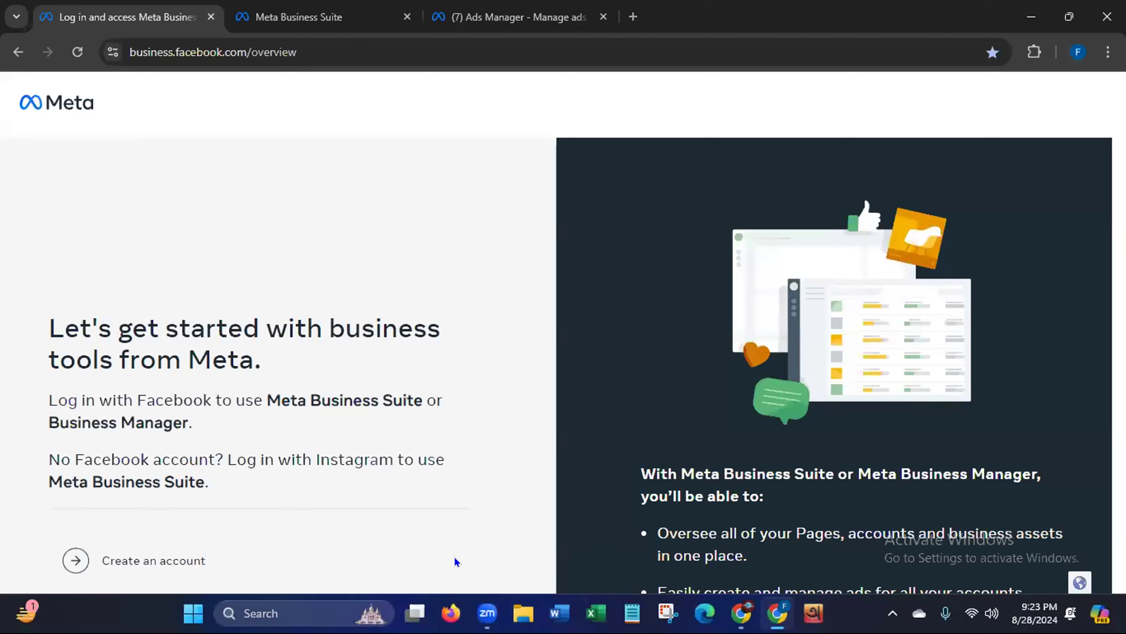
pyautogui.moveTo(477, 596)
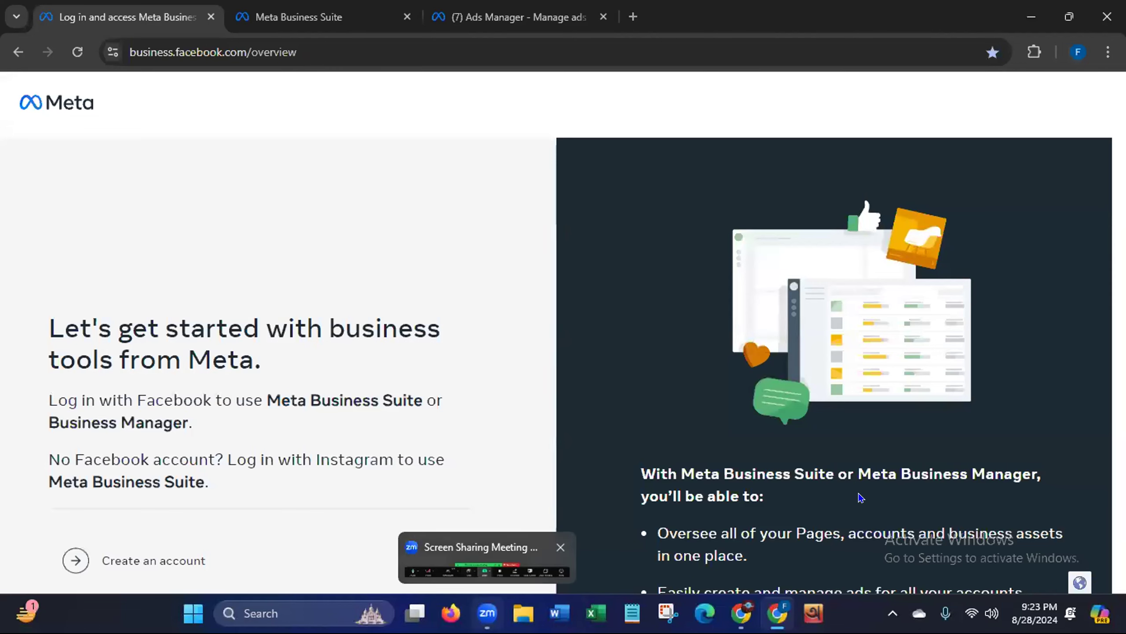
pyautogui.moveTo(860, 479); pyautogui.dragTo(1046, 478)
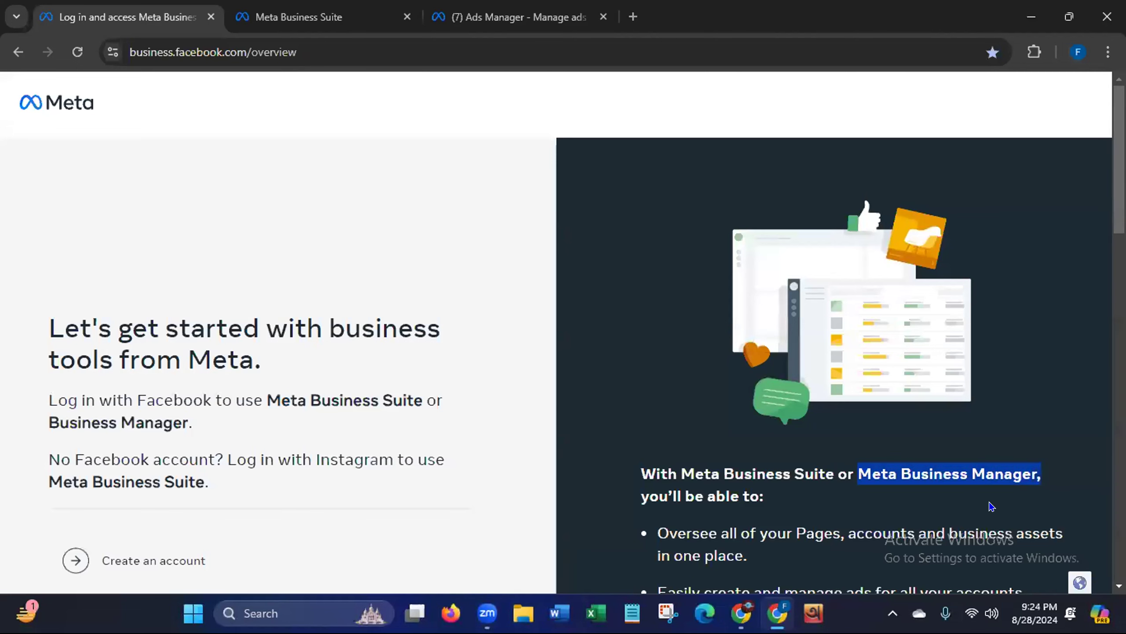
pyautogui.moveTo(679, 471); pyautogui.dragTo(796, 470)
pyautogui.click(410, 518)
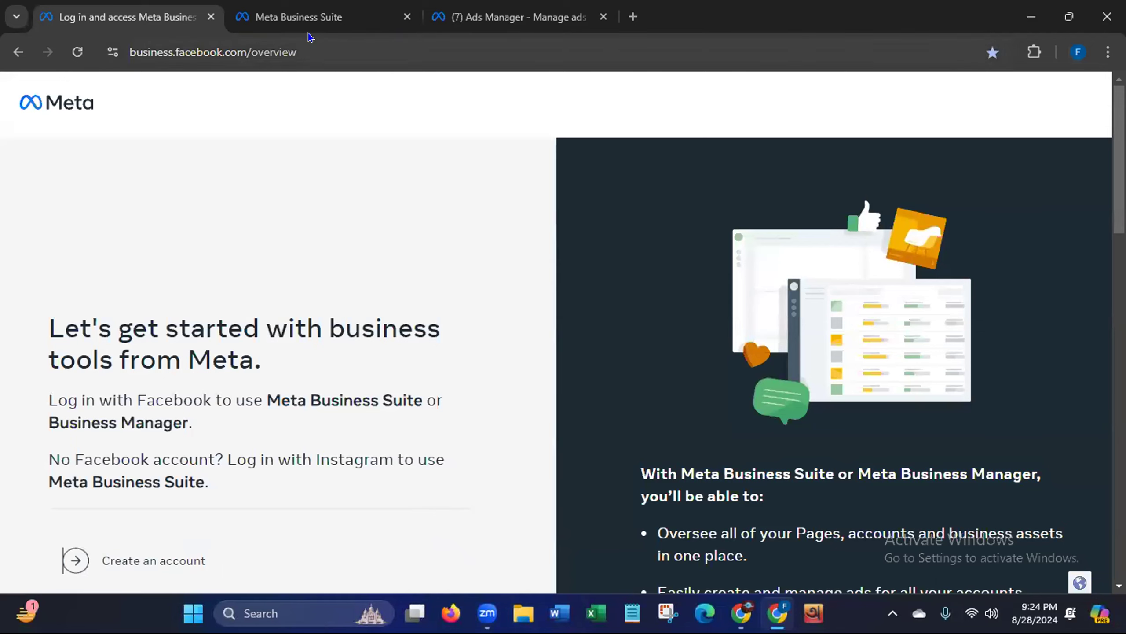
# Go back to the portfolio settings, expand the Users section to view its entries, and collapse it again.
pyautogui.click(309, 17)
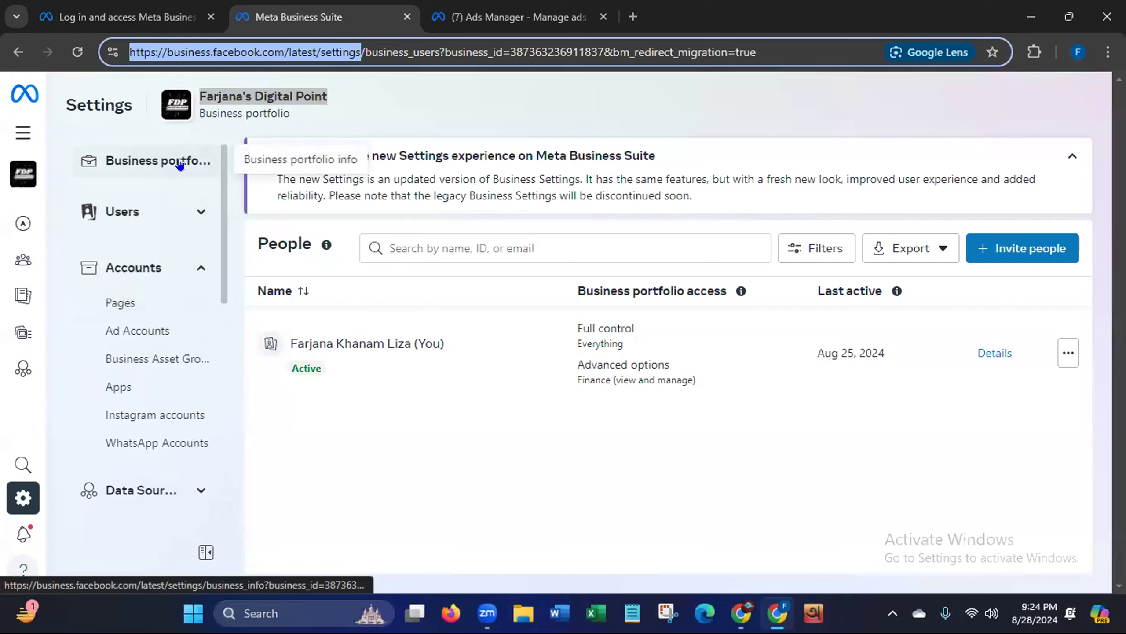
pyautogui.moveTo(217, 264); pyautogui.dragTo(214, 278)
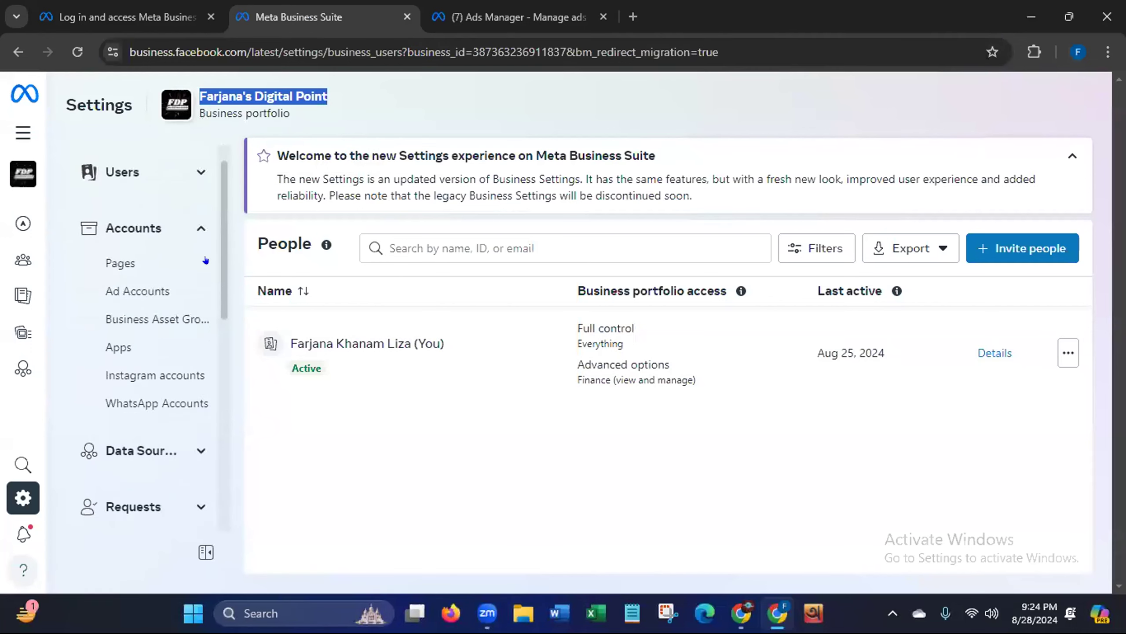
pyautogui.click(194, 174)
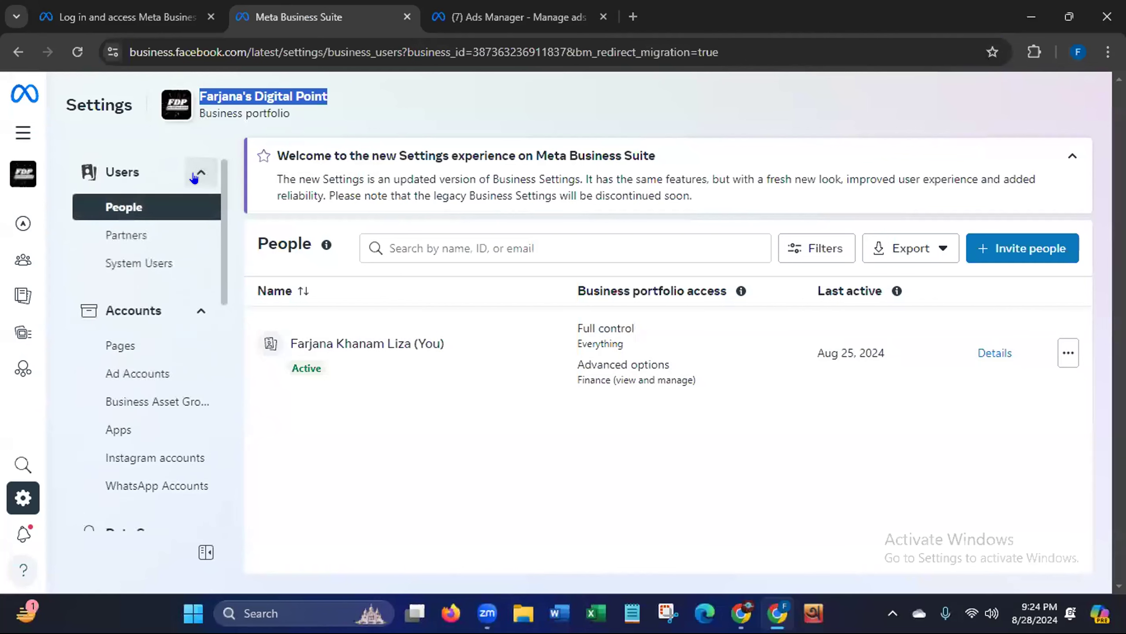
pyautogui.click(195, 174)
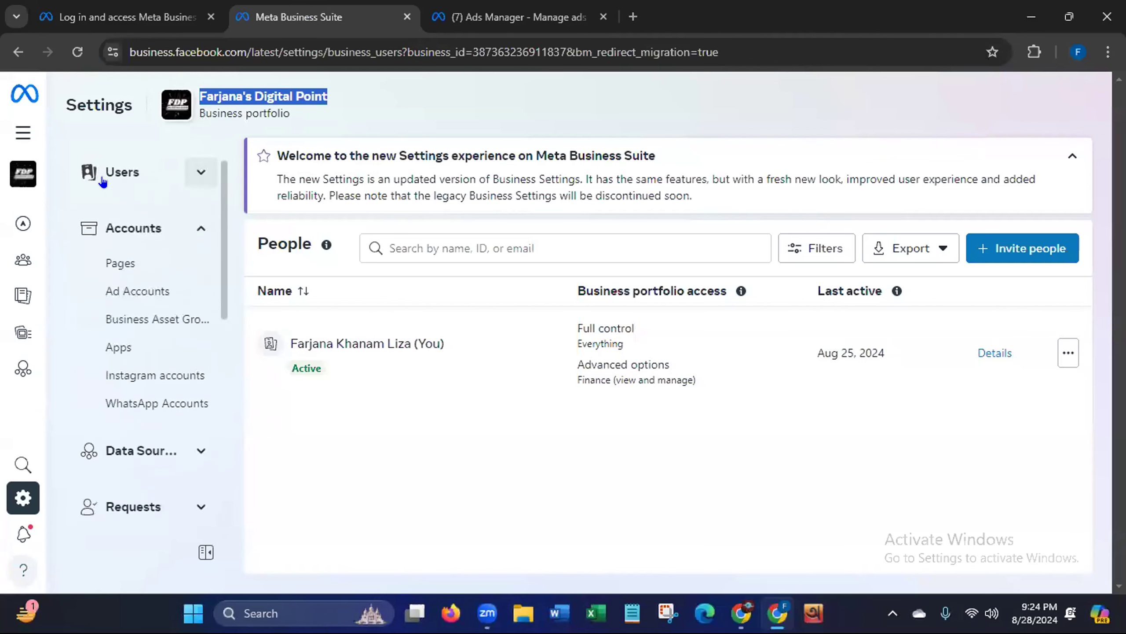
# Open the business portfolio switcher to view the available portfolios and the option to create one, then close it.
pyautogui.moveTo(31, 176)
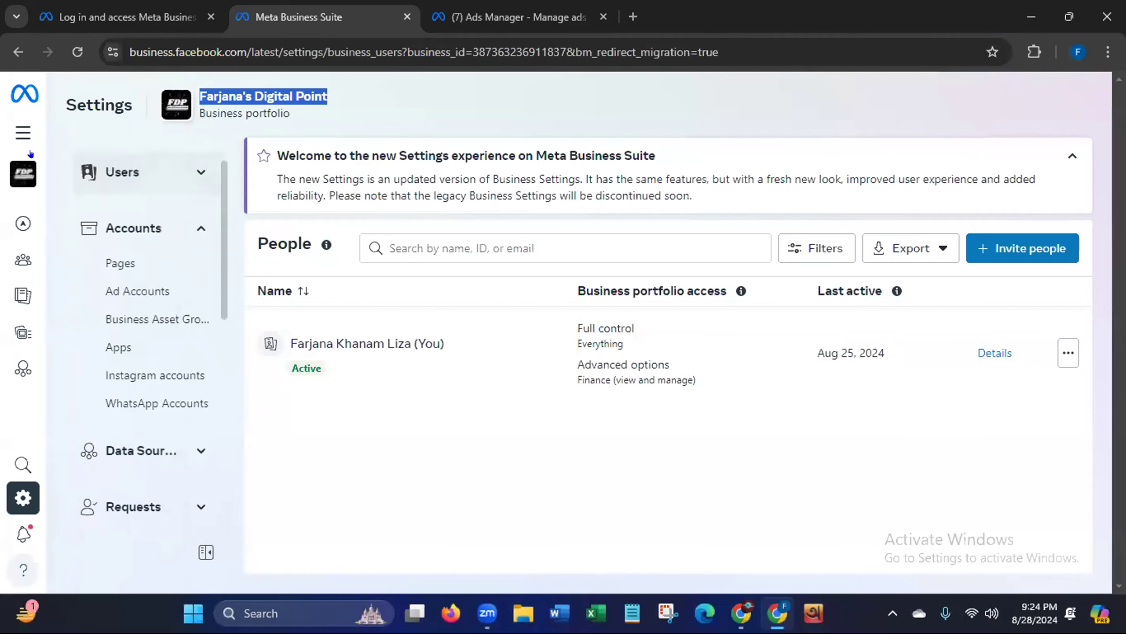
pyautogui.click(150, 158)
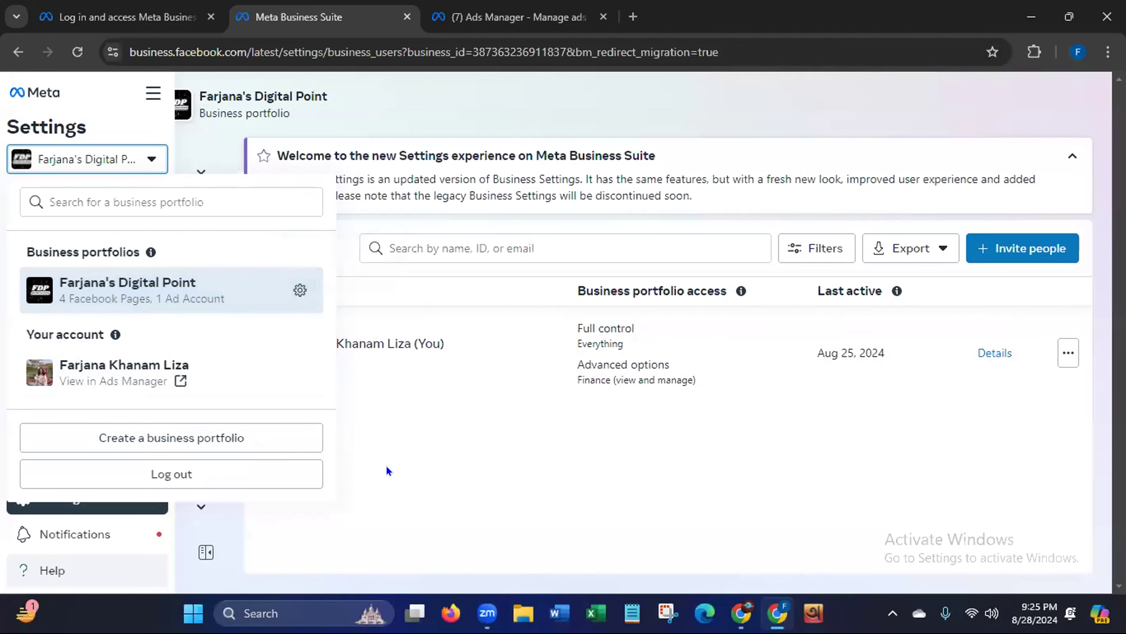
pyautogui.click(386, 467)
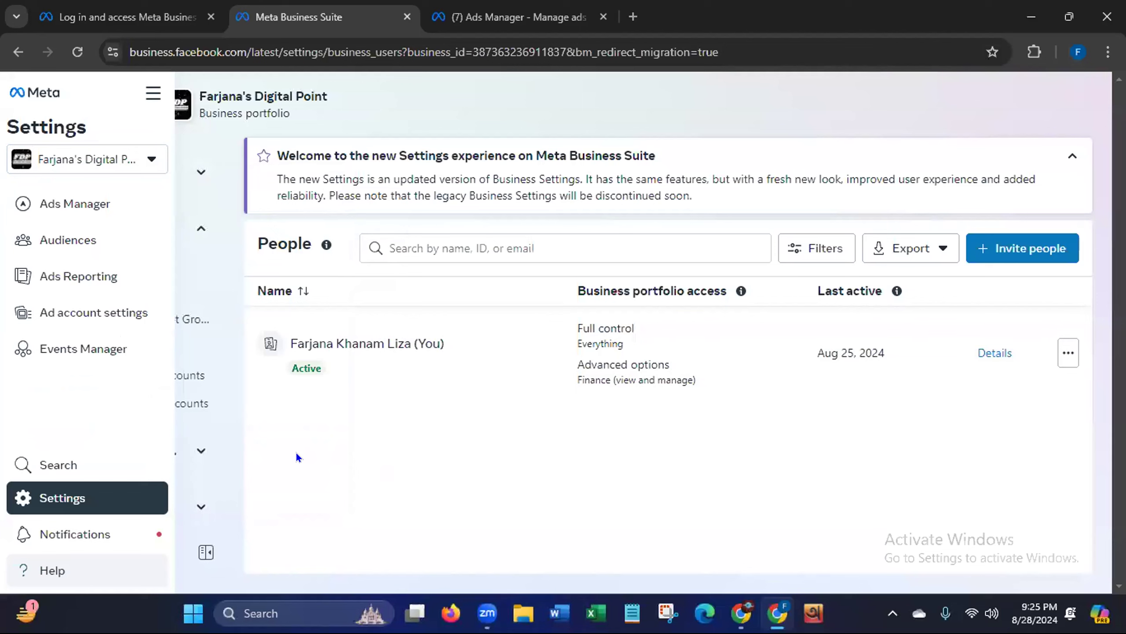
pyautogui.click(139, 156)
pyautogui.click(140, 156)
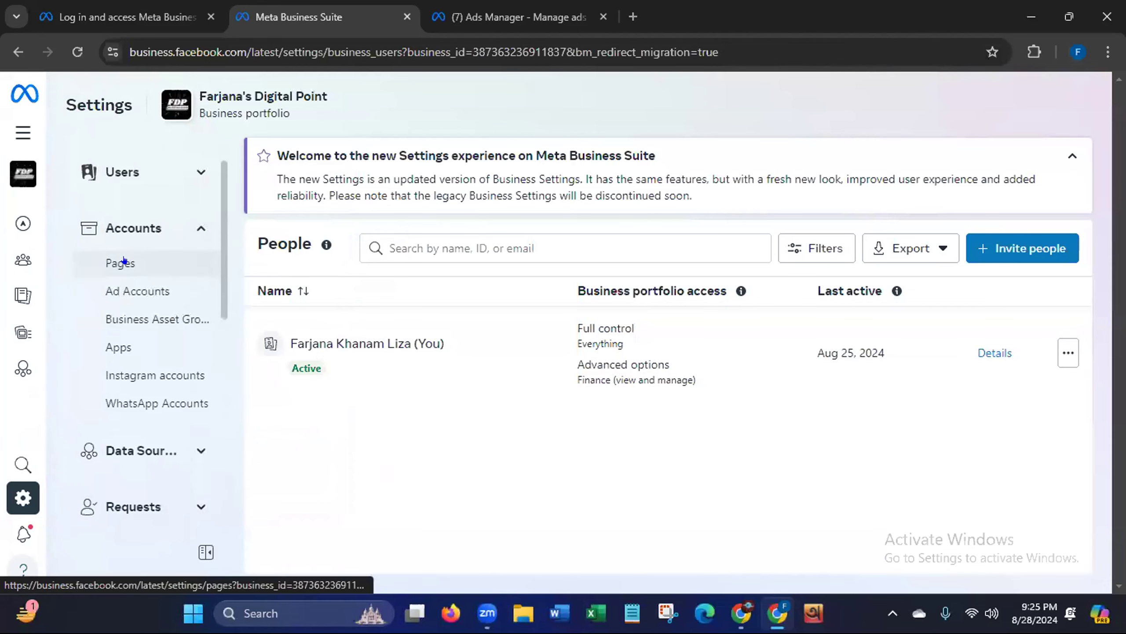
# Open the portfolio's Pages list under Accounts and review the people assigned to the Liza's Tech World page.
pyautogui.click(124, 262)
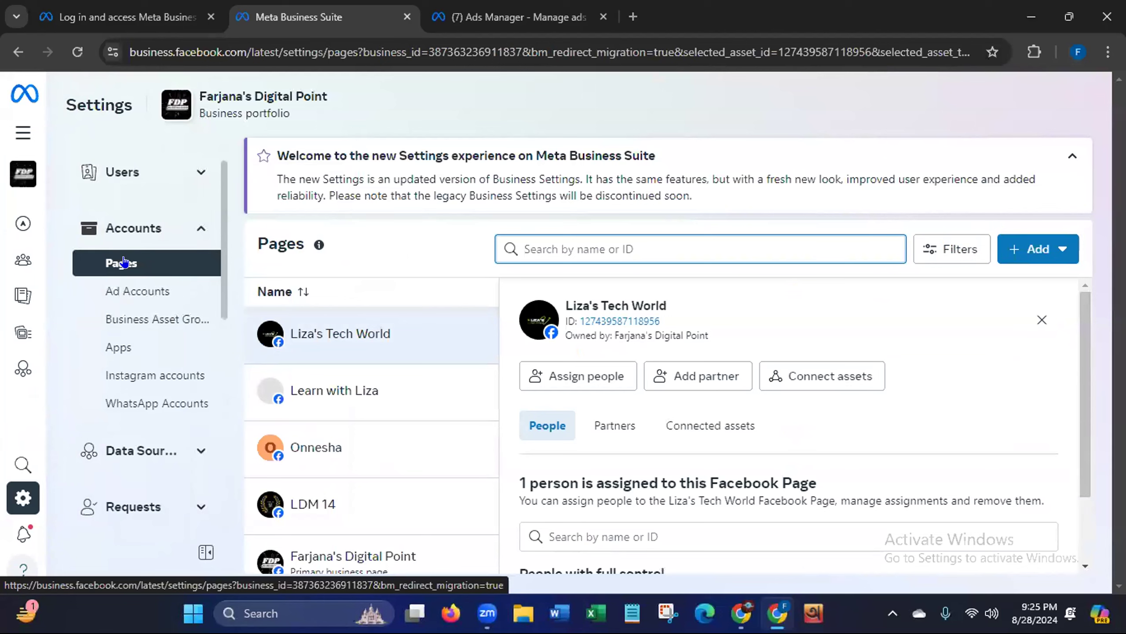
pyautogui.moveTo(1082, 312); pyautogui.dragTo(1097, 285)
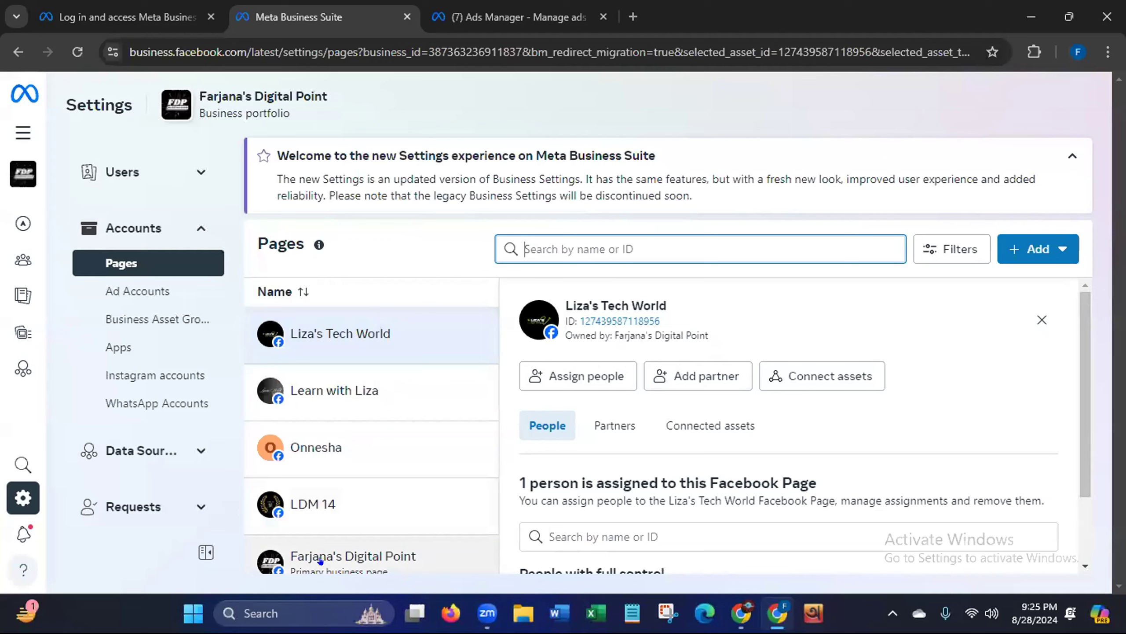
pyautogui.moveTo(1084, 359); pyautogui.dragTo(1084, 437)
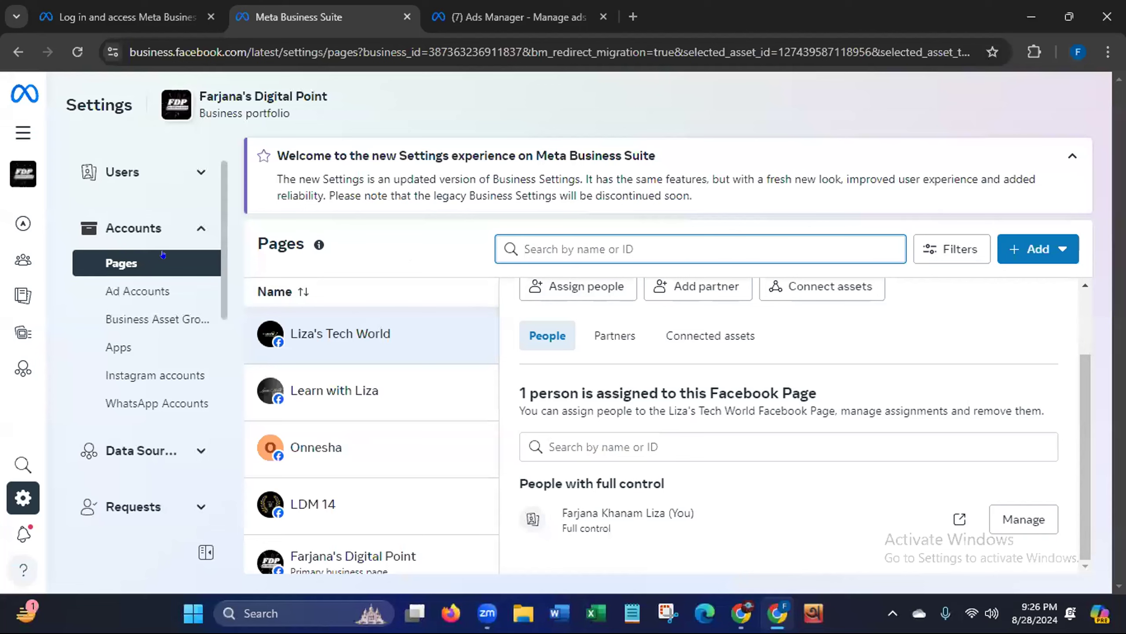
# Open the form for creating a new Facebook Page, review its Page name, Category and Bio fields, and close it unfilled.
pyautogui.click(1058, 246)
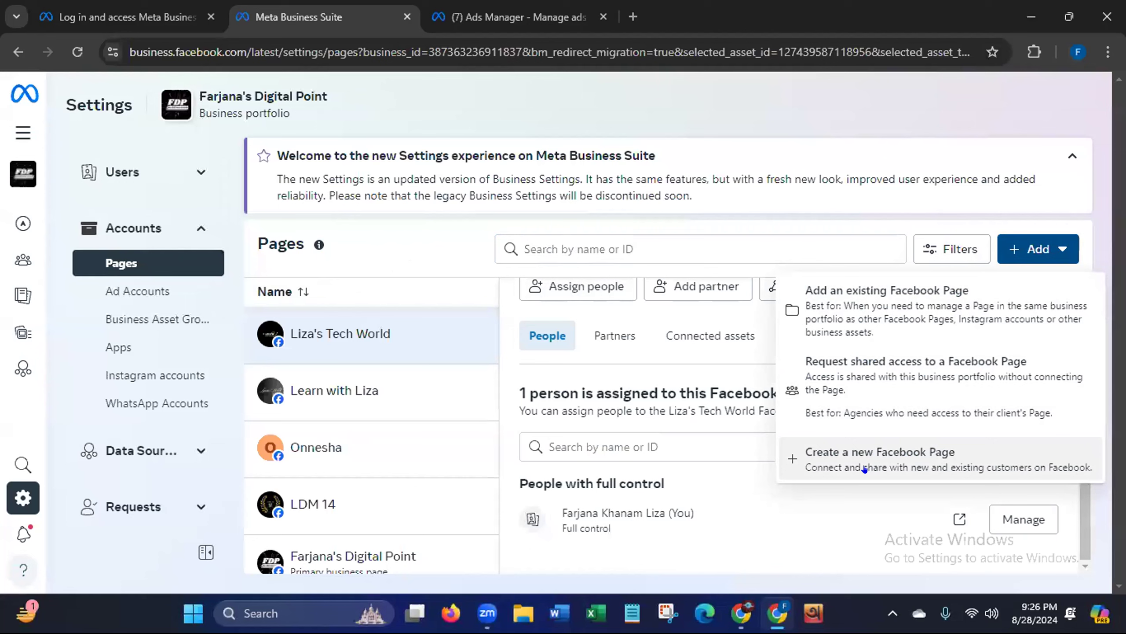
pyautogui.click(841, 457)
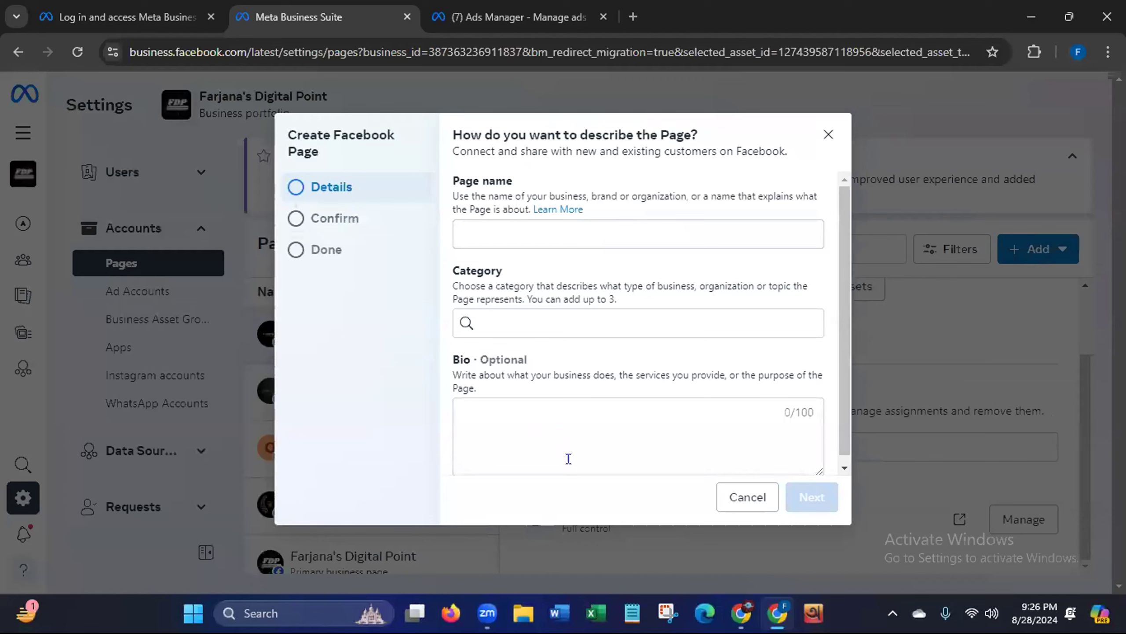
pyautogui.click(489, 224)
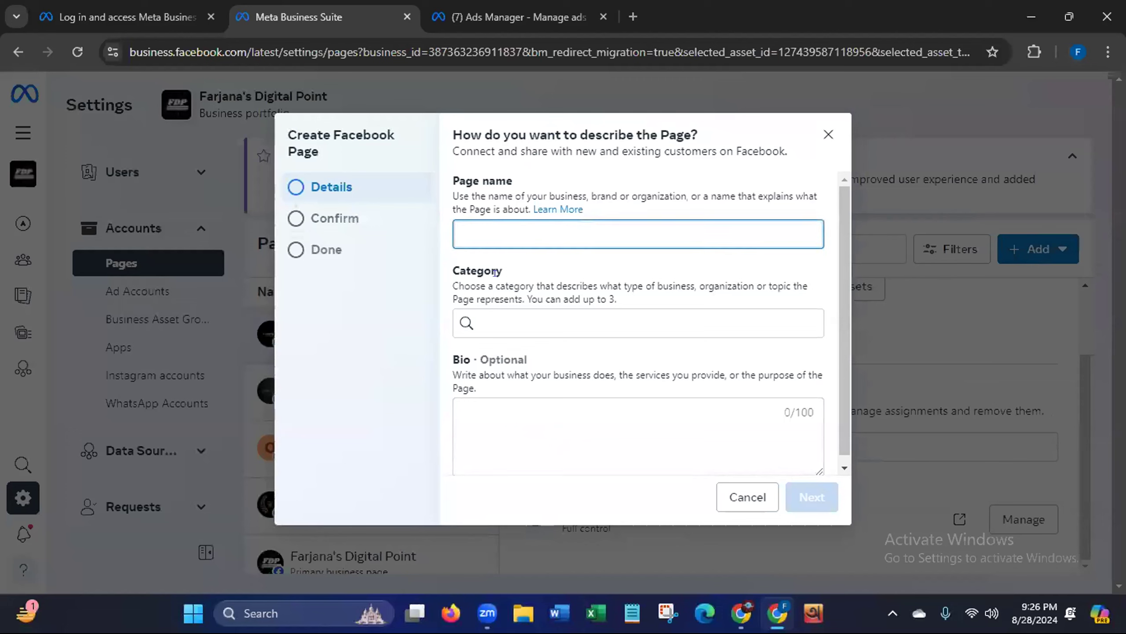
pyautogui.click(487, 315)
pyautogui.click(486, 428)
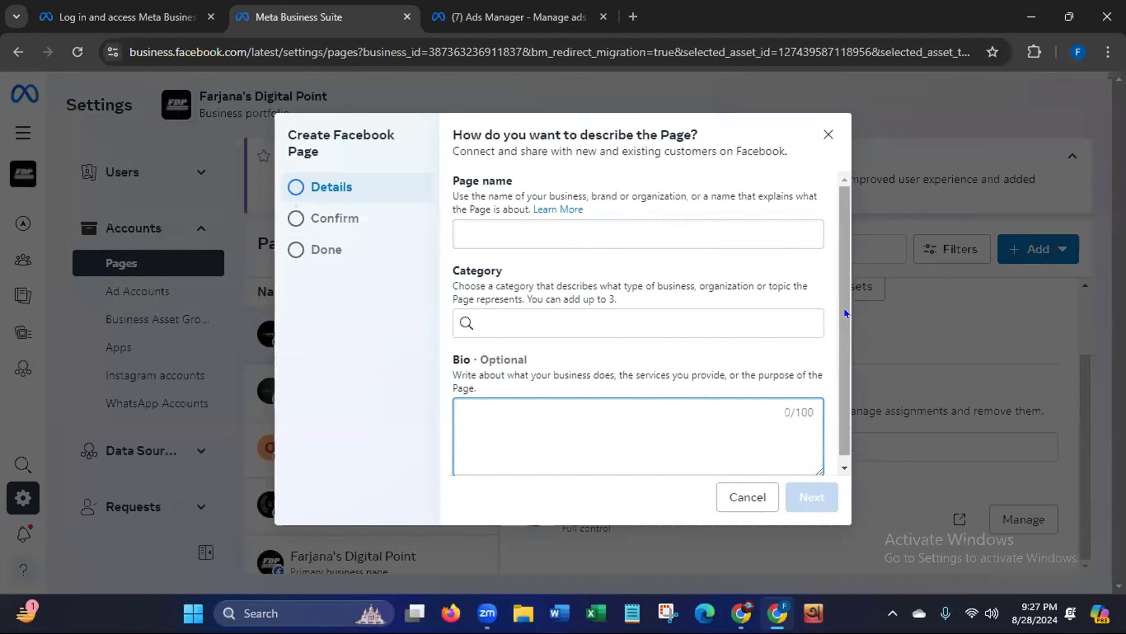
pyautogui.moveTo(846, 310); pyautogui.dragTo(835, 384)
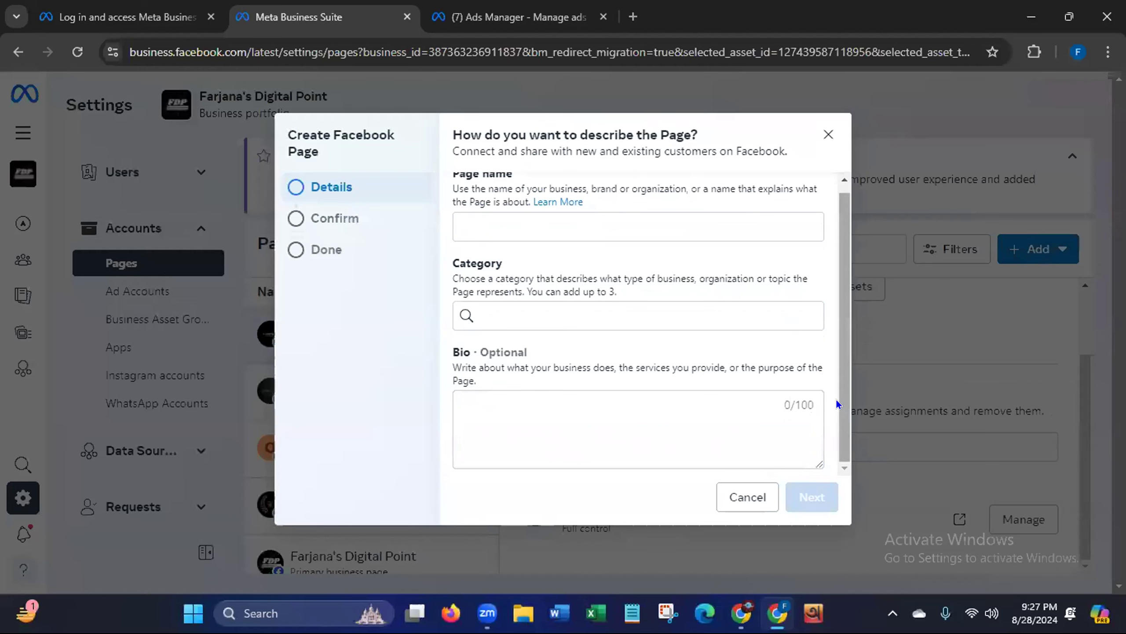
pyautogui.scroll(1, 847, 363)
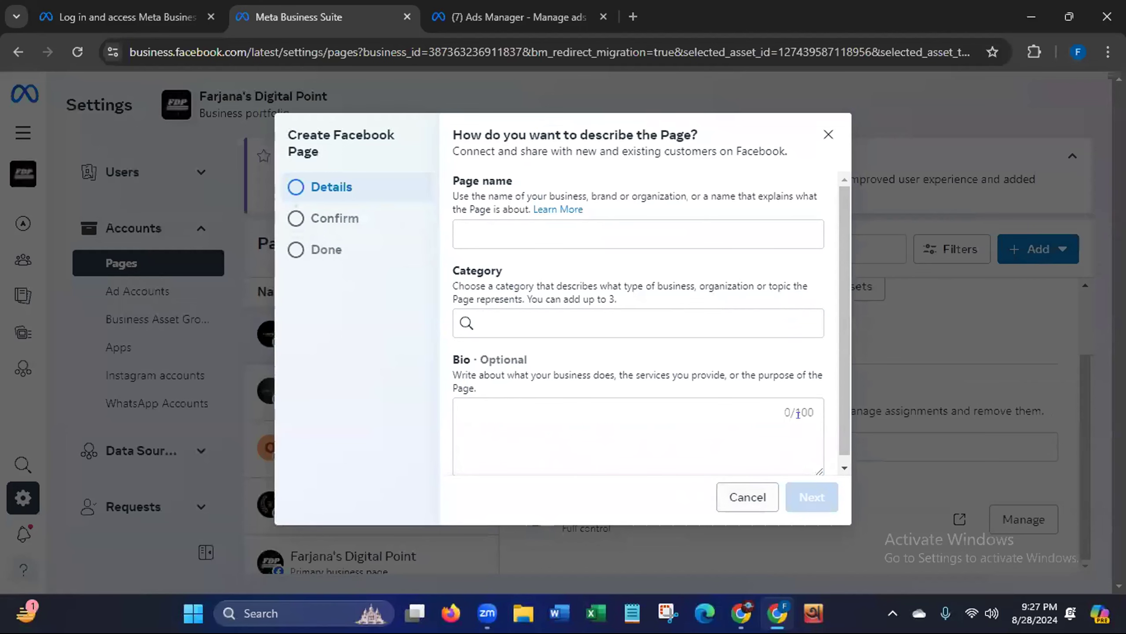
pyautogui.click(827, 135)
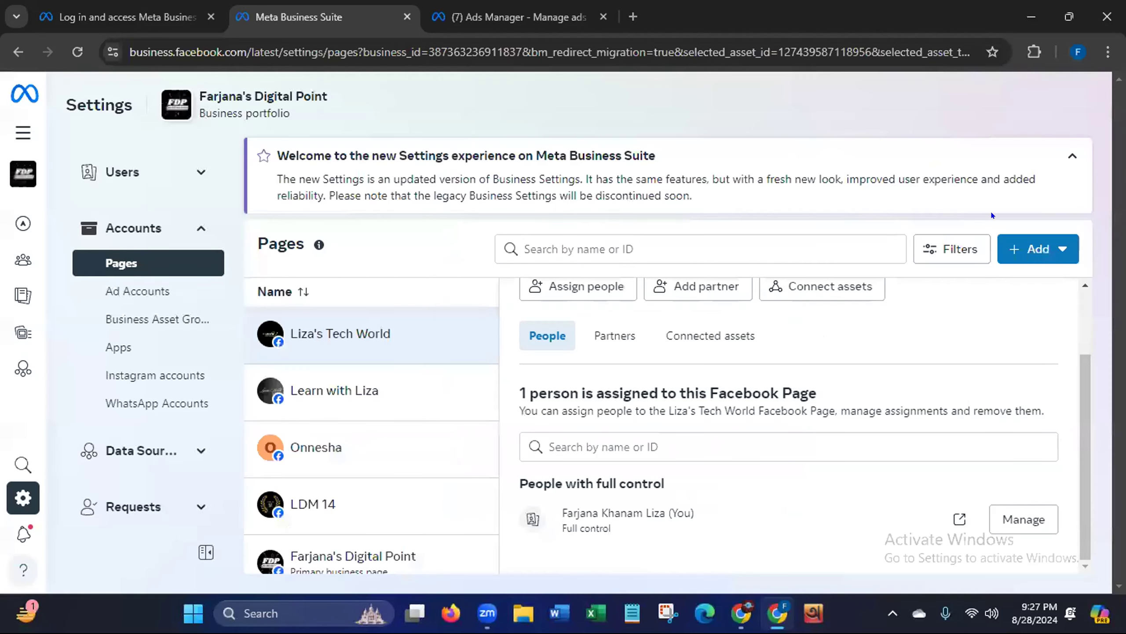
# Try to add the existing Facebook Page Farjana's Digital Point to the portfolio, review the notice for it, and cancel the request.
pyautogui.click(1040, 250)
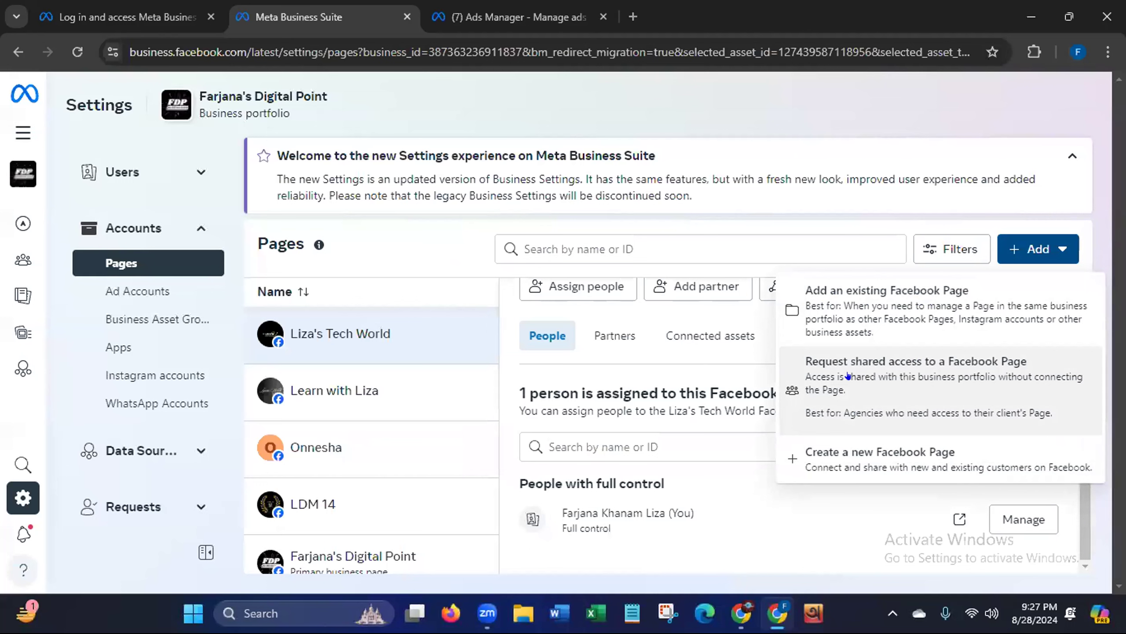
pyautogui.click(914, 310)
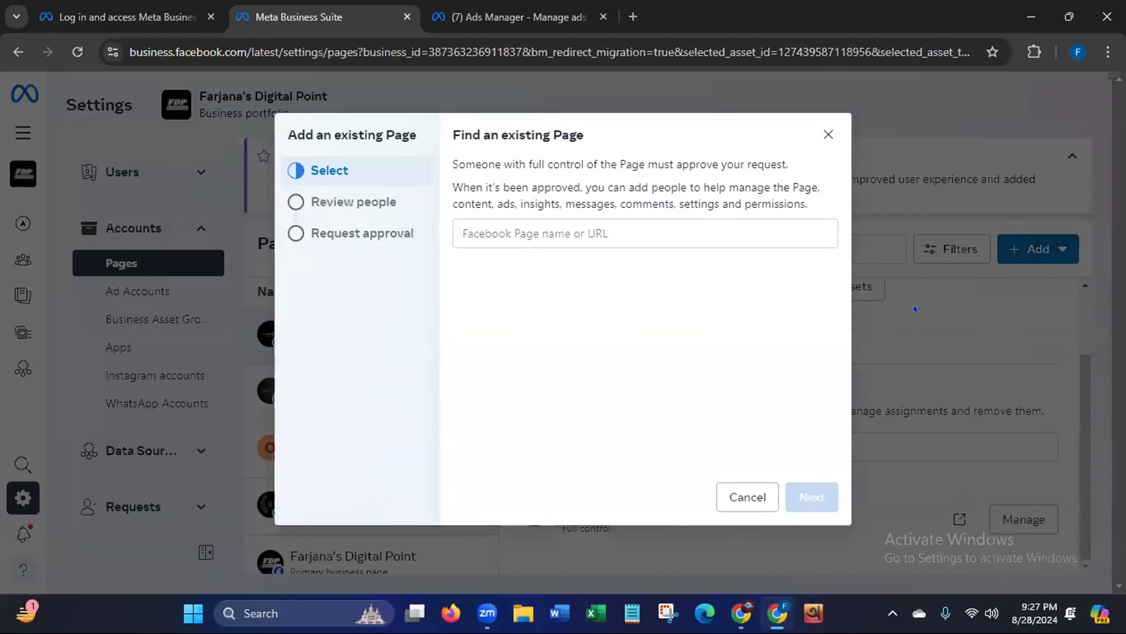
pyautogui.click(576, 222)
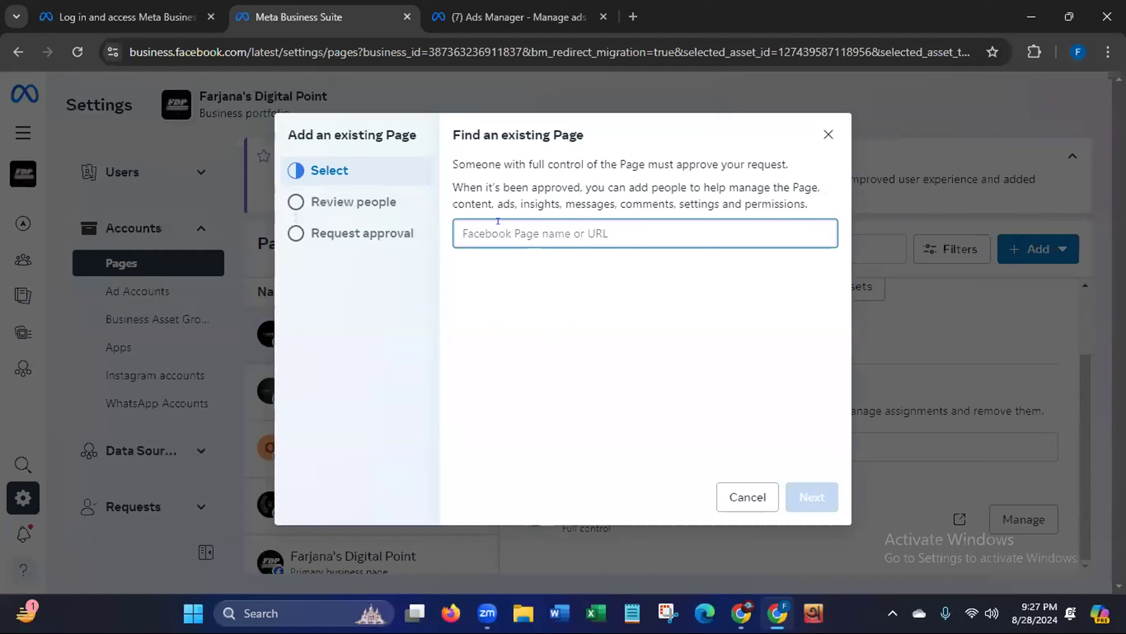
pyautogui.write('Far')
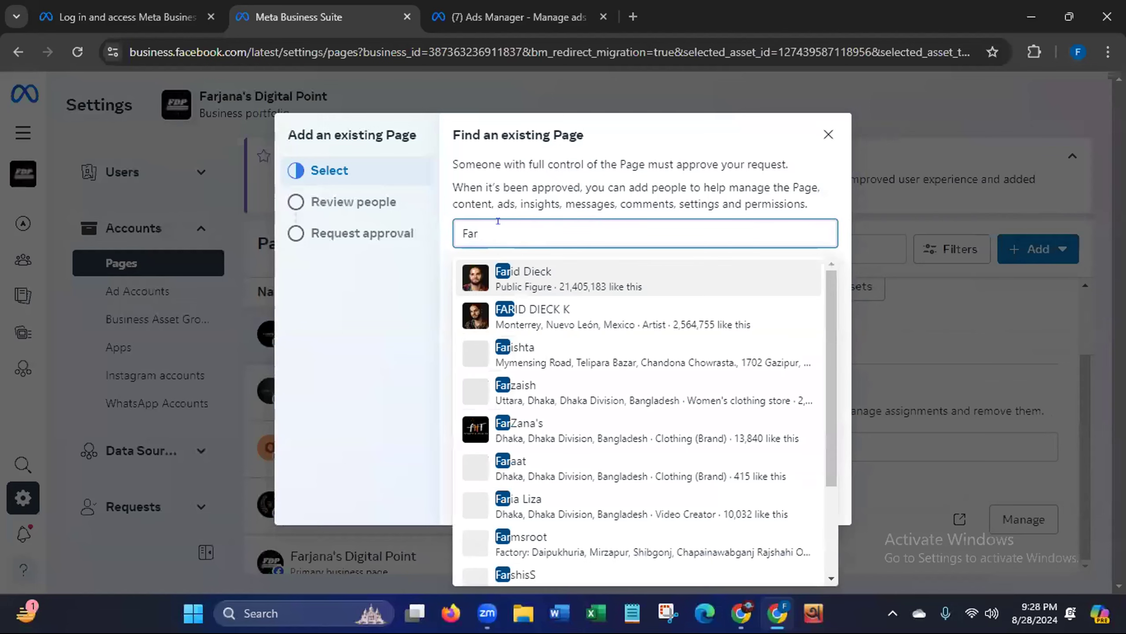
pyautogui.write('jan')
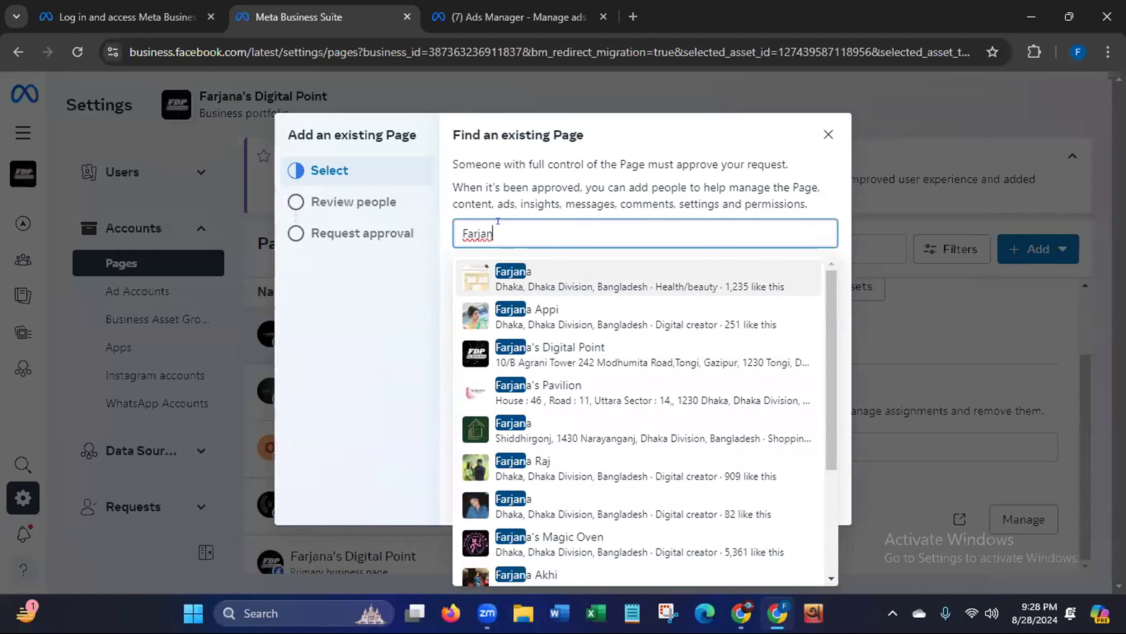
pyautogui.write('a')
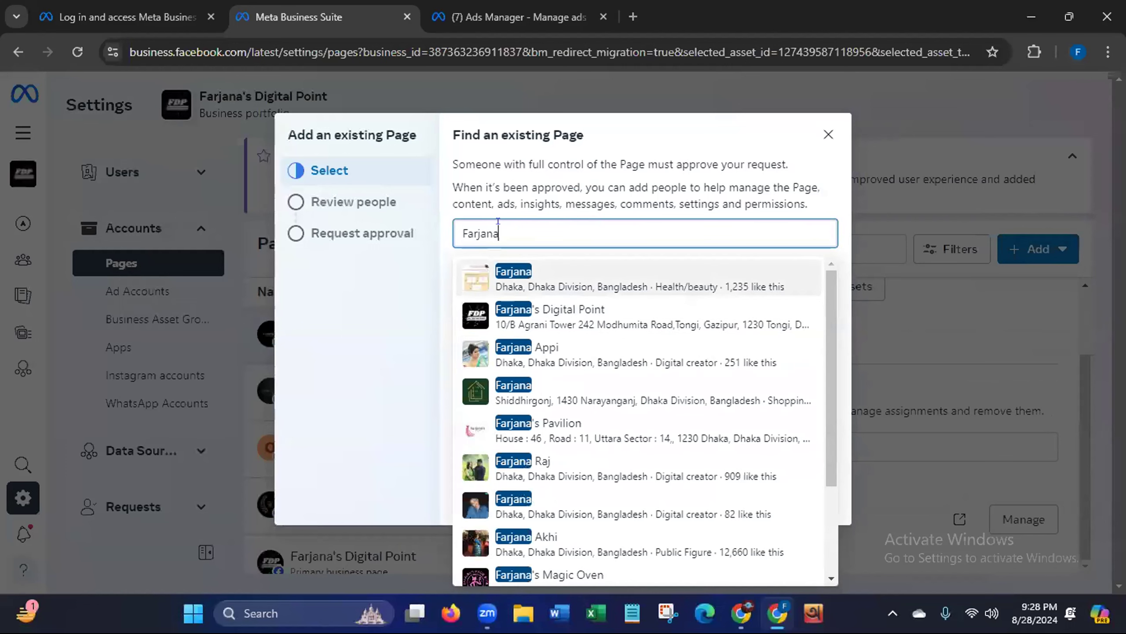
pyautogui.write("'s")
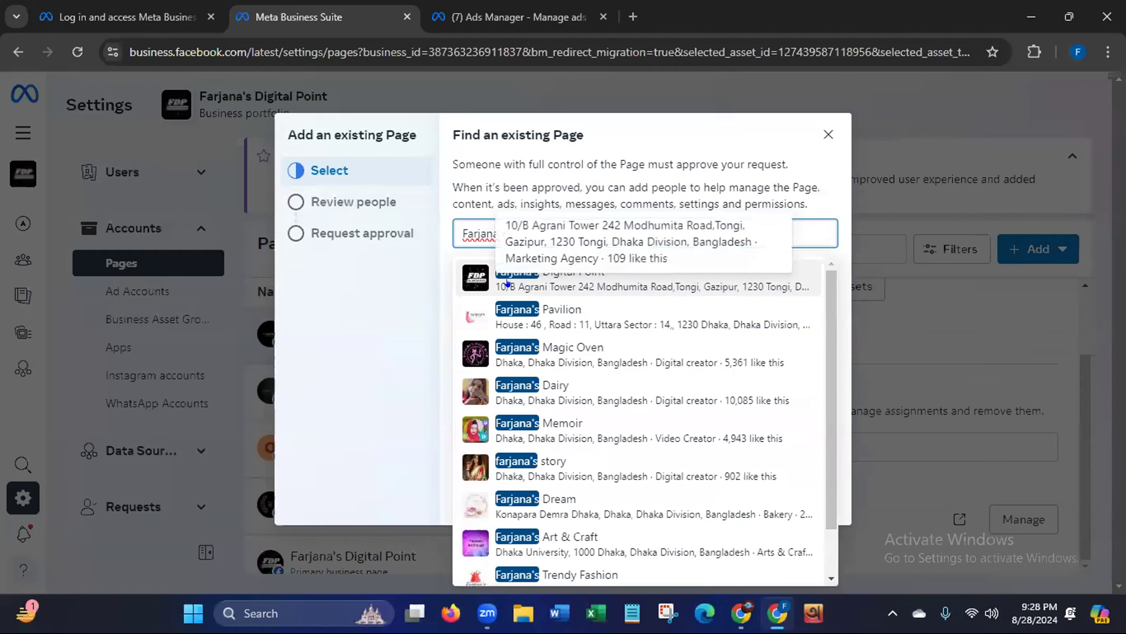
pyautogui.click(529, 281)
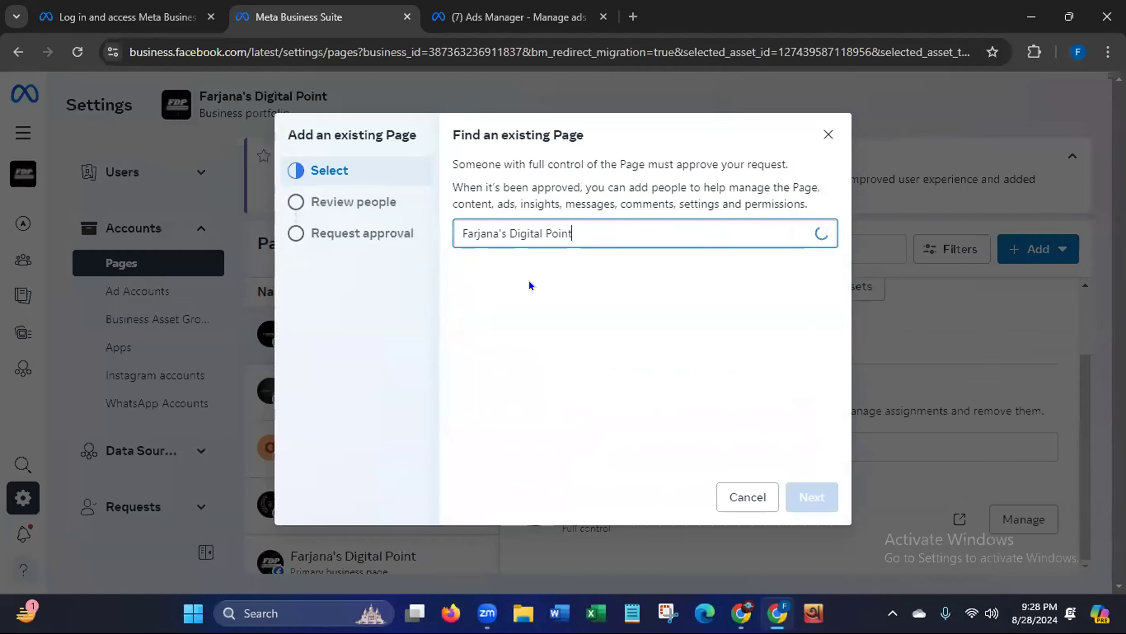
pyautogui.moveTo(453, 258); pyautogui.dragTo(732, 267)
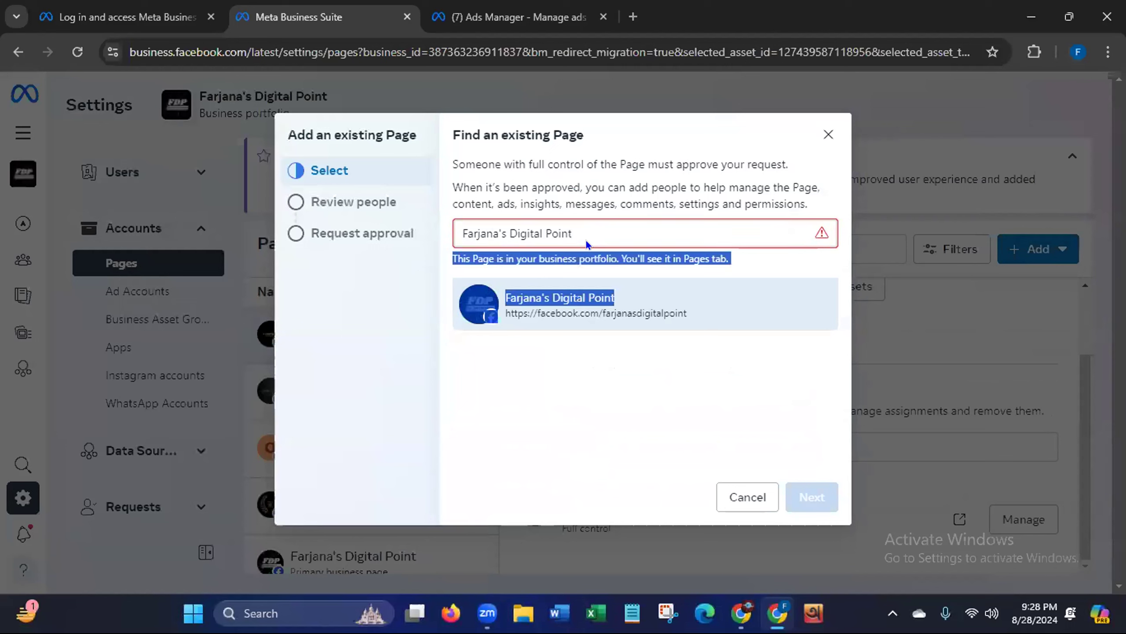
pyautogui.click(577, 232)
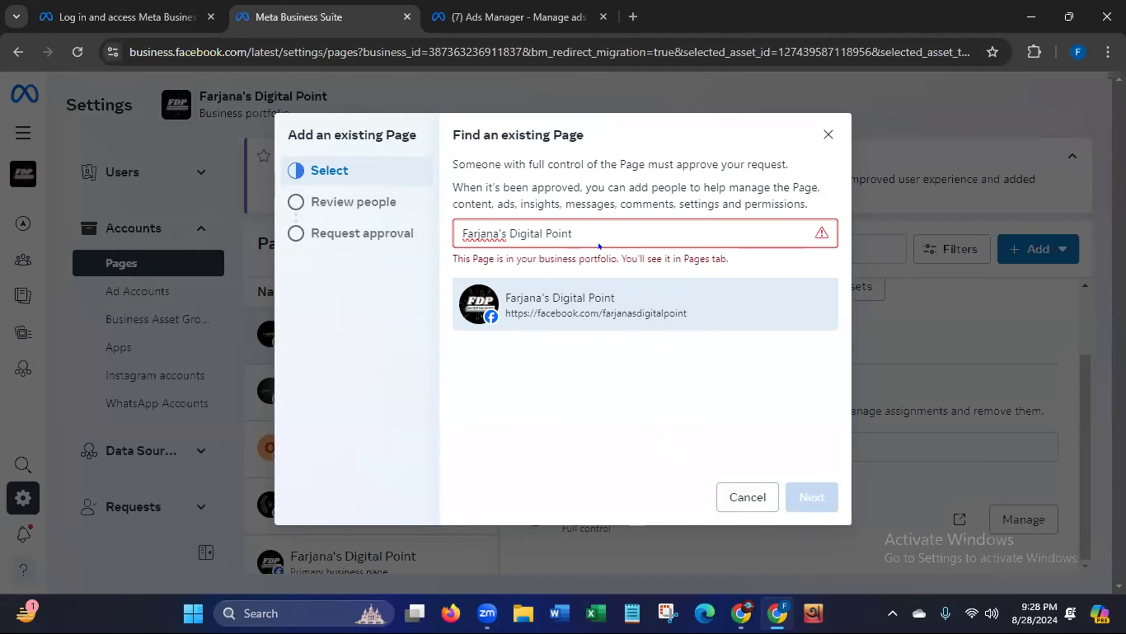
pyautogui.click(750, 496)
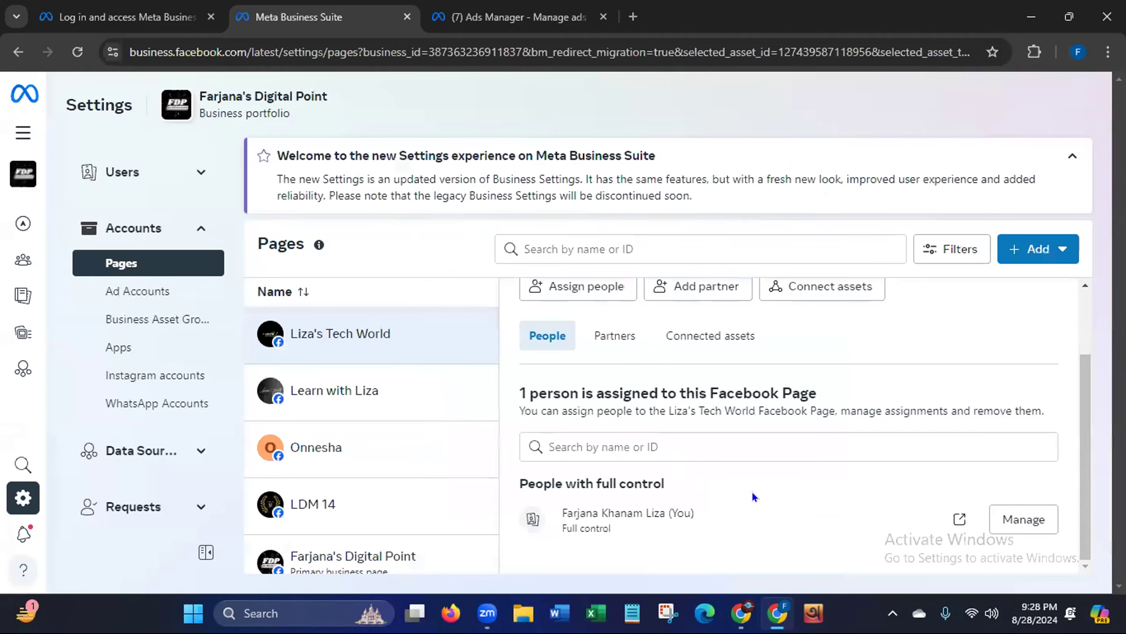
# Open the choices for adding a Facebook Page to the portfolio and review the option to request shared access.
pyautogui.click(1019, 252)
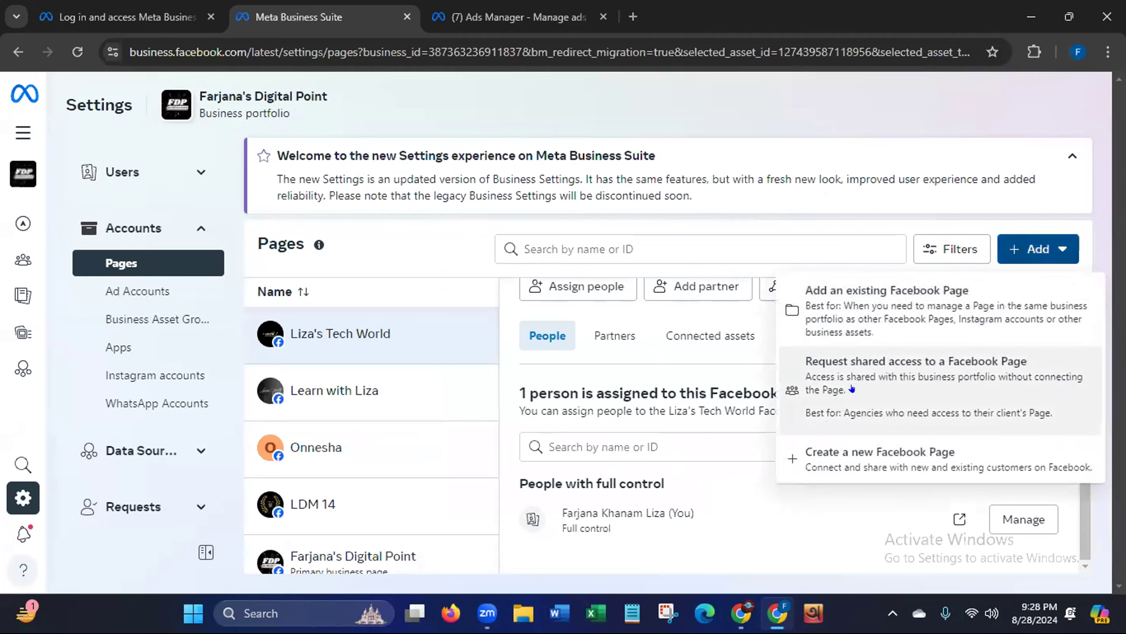